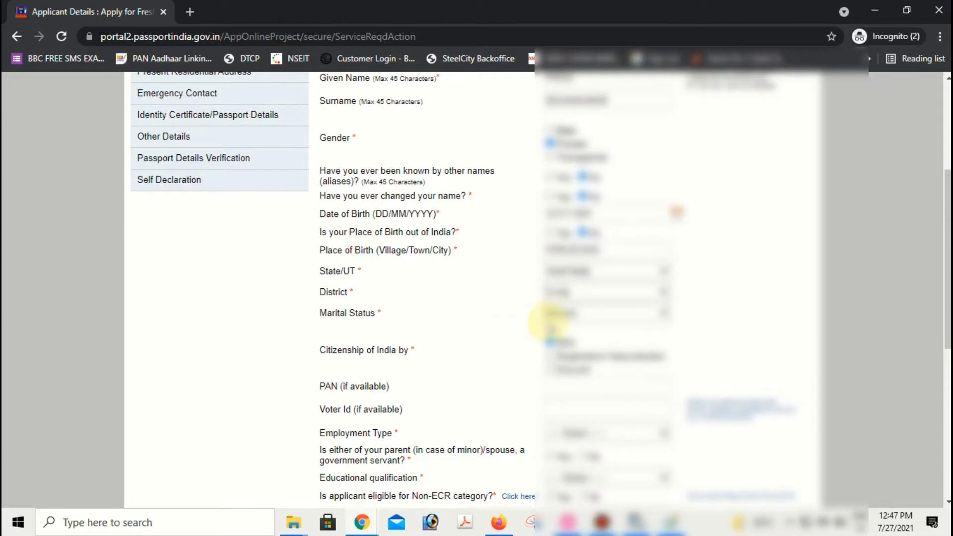
- Choose the applicant's employment type from the Employment Type list
{"action": "left_click", "coordinate": [577, 295]}
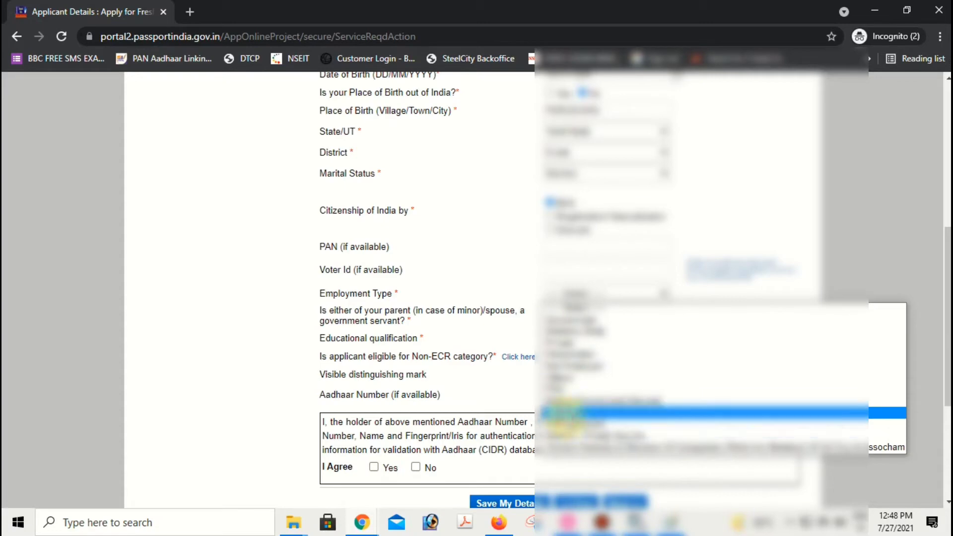
{"action": "left_click", "coordinate": [566, 413]}
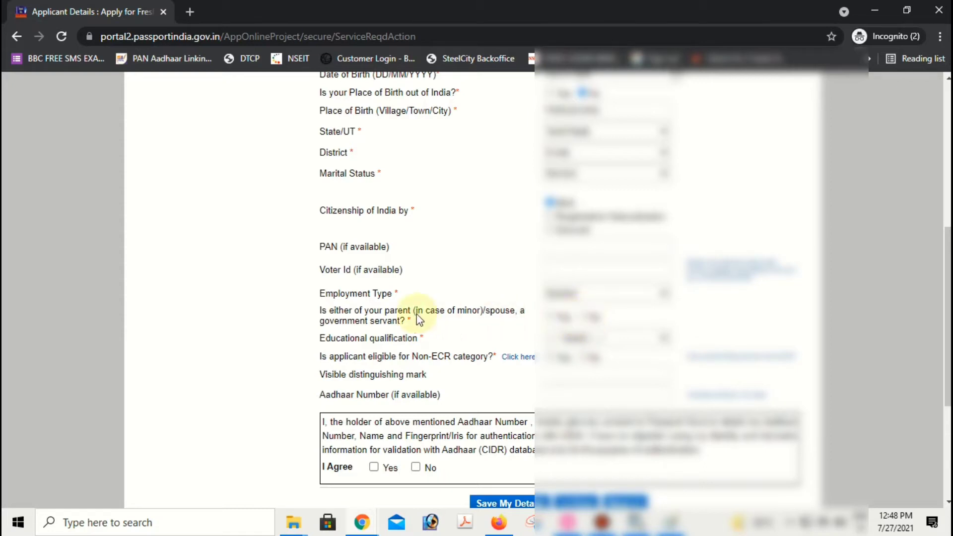
{"action": "left_click_drag", "start_coordinate": [316, 310], "coordinate": [490, 324]}
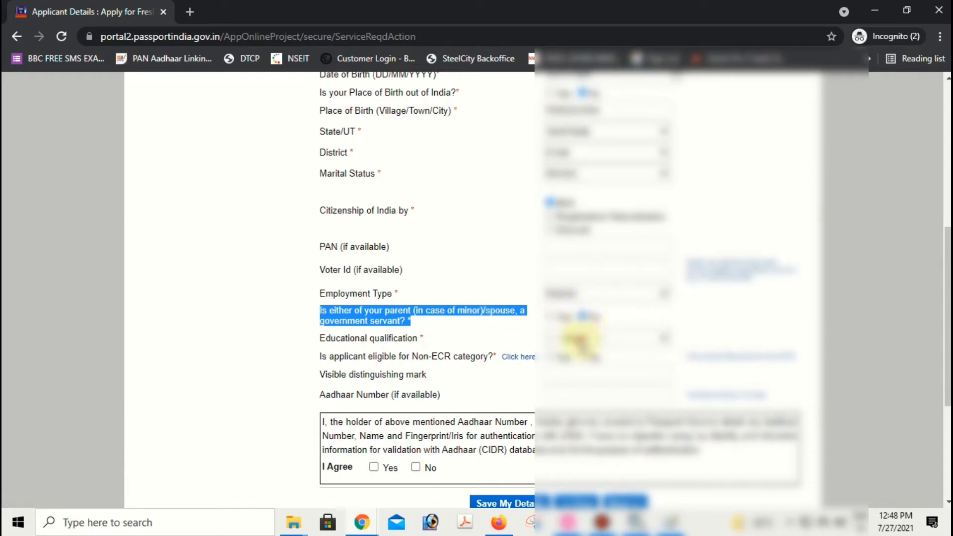
- Choose the educational qualification, answer the government-servant and Non-ECR questions, and start the Aadhaar field
{"action": "left_click", "coordinate": [583, 338]}
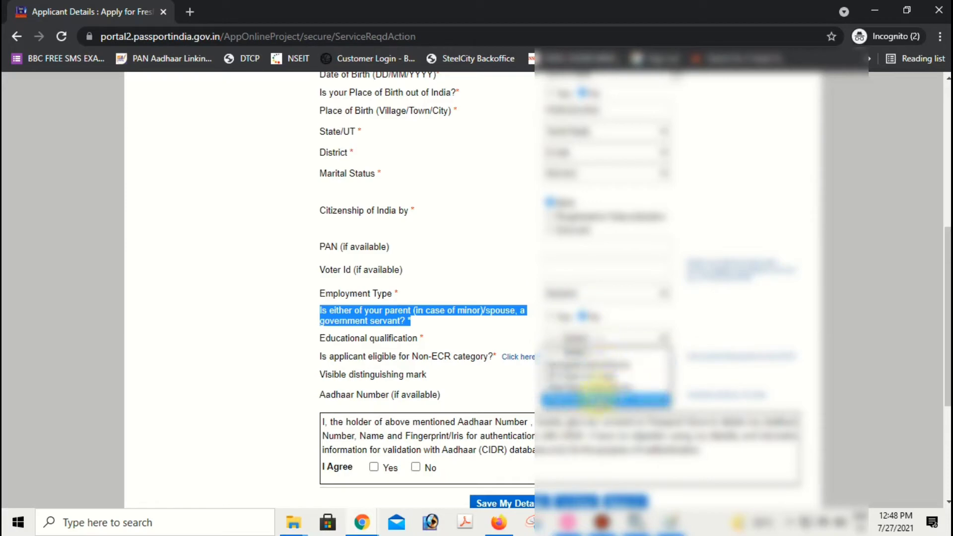
{"action": "left_click", "coordinate": [585, 367]}
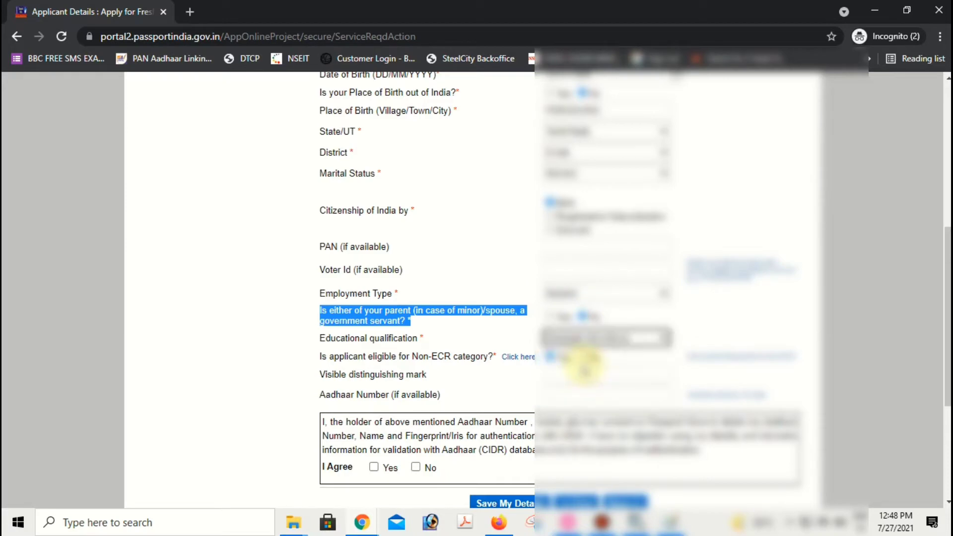
{"action": "scroll", "coordinate": [587, 371], "scroll_direction": "down", "scroll_amount": 2}
{"action": "left_click_drag", "start_coordinate": [361, 325], "coordinate": [575, 326]}
{"action": "left_click", "coordinate": [583, 327]}
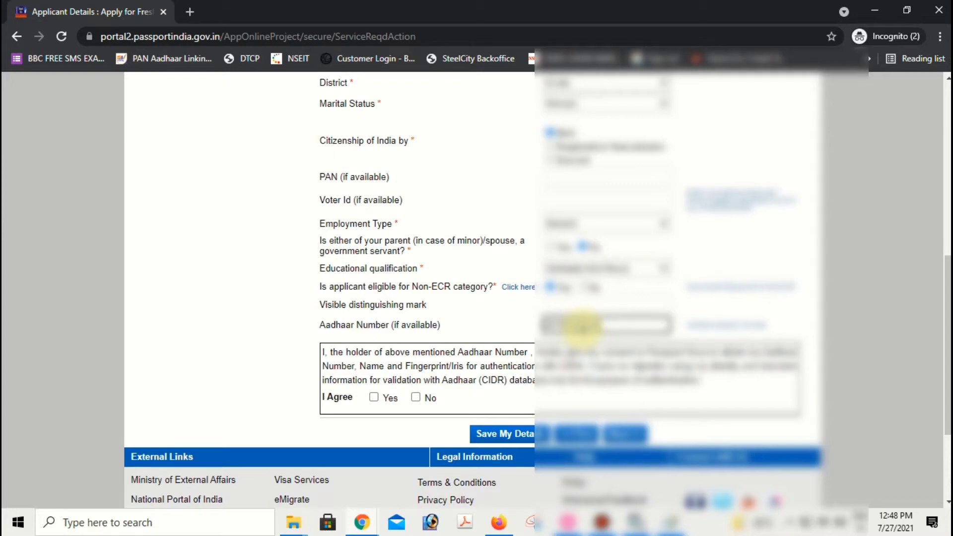
{"action": "scroll", "coordinate": [606, 277], "scroll_direction": "down", "scroll_amount": 1}
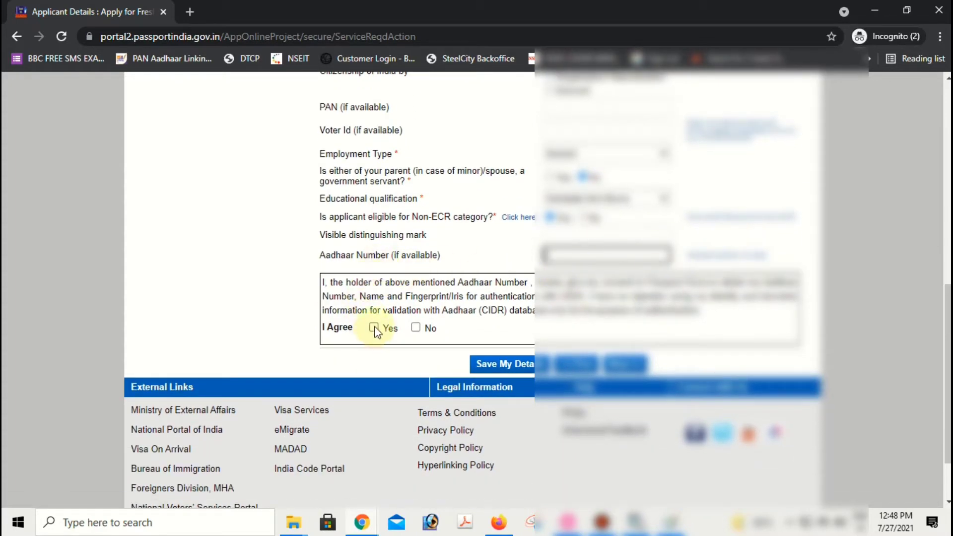
- Answer No to the Aadhaar consent declaration and save the applicant details
{"action": "left_click_drag", "start_coordinate": [331, 282], "coordinate": [600, 308]}
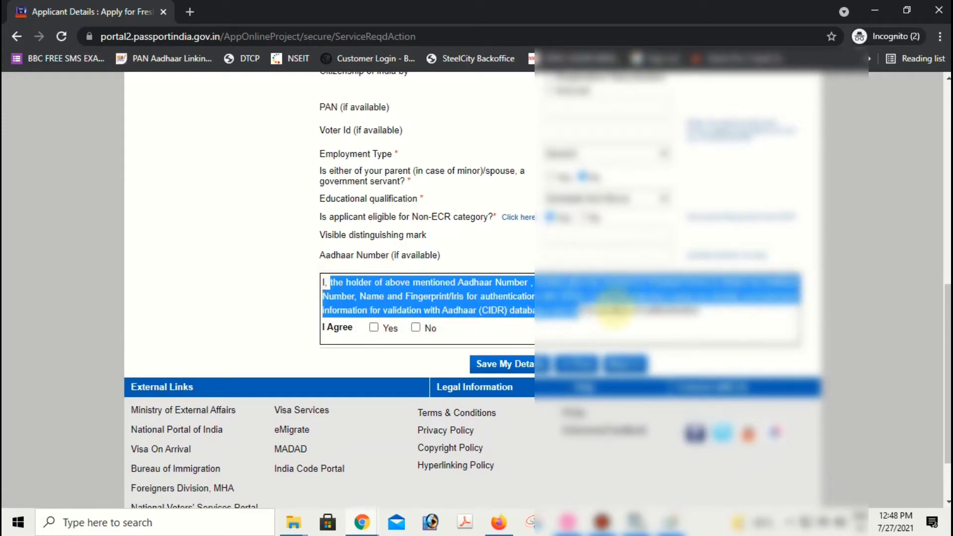
{"action": "left_click_drag", "start_coordinate": [321, 281], "coordinate": [718, 323]}
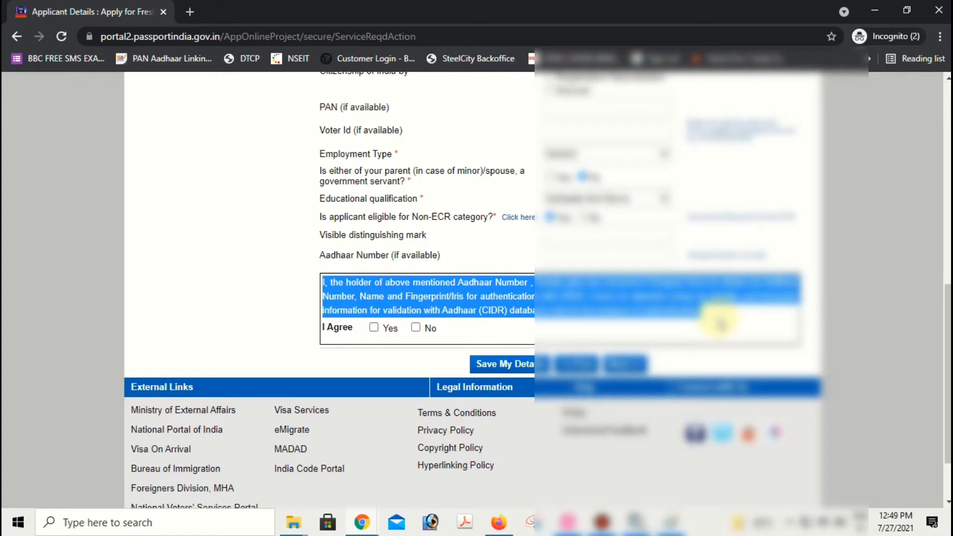
{"action": "left_click", "coordinate": [416, 327]}
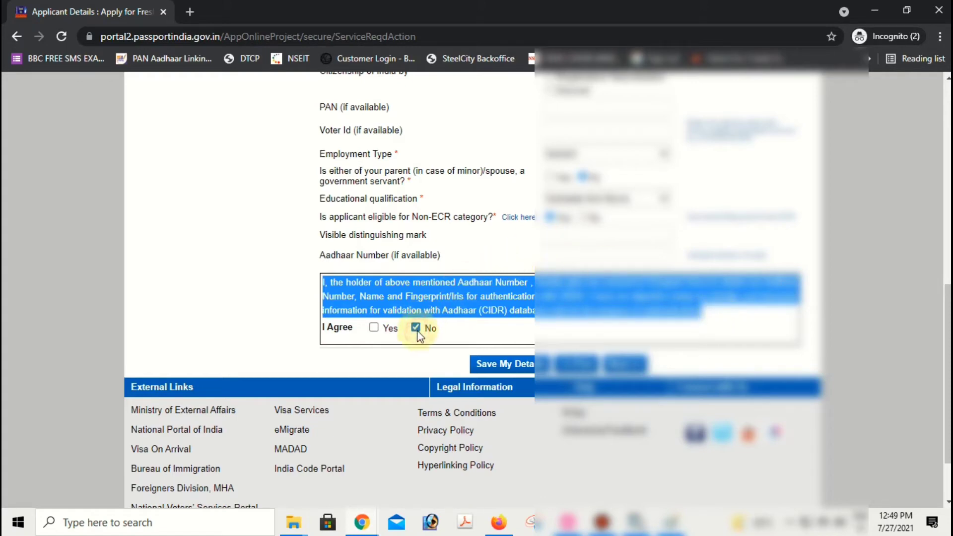
{"action": "left_click", "coordinate": [375, 328]}
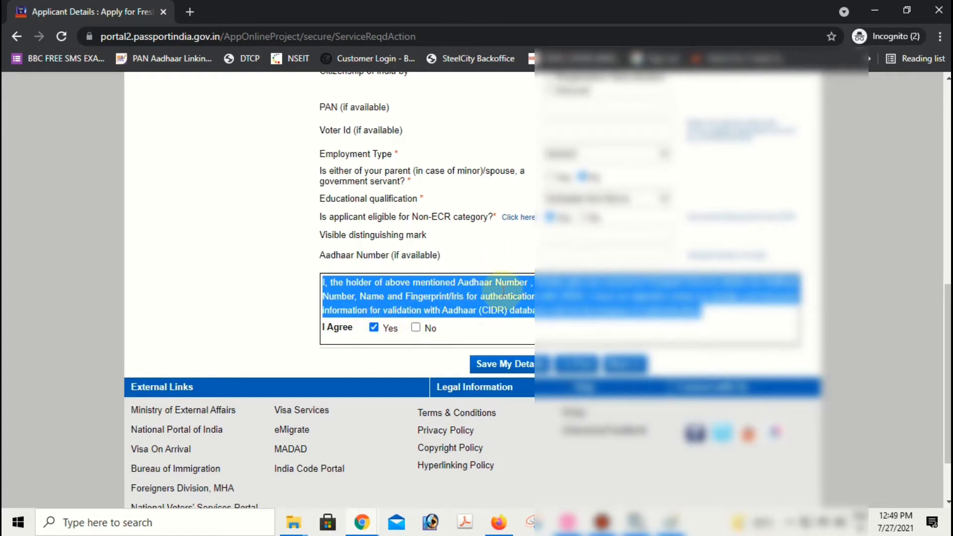
{"action": "left_click", "coordinate": [567, 262]}
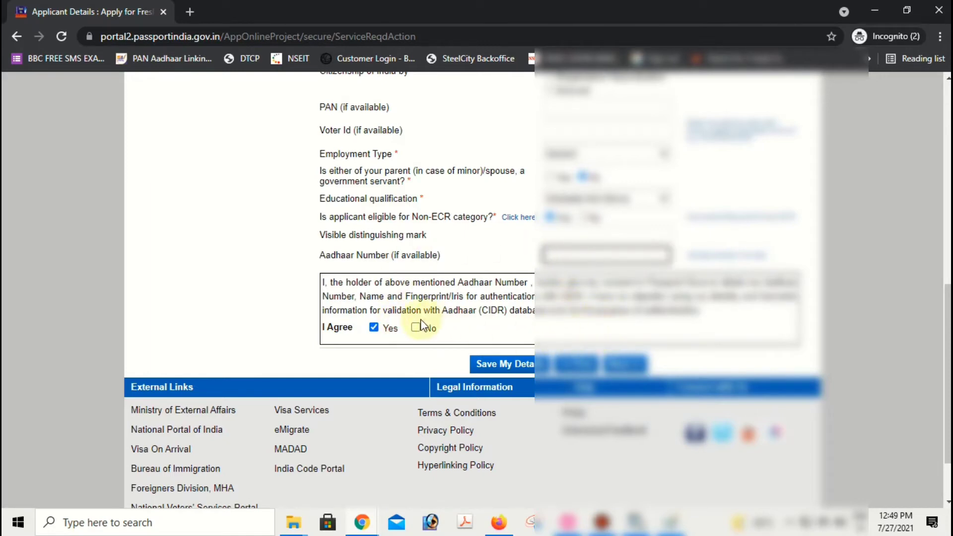
{"action": "left_click", "coordinate": [415, 327]}
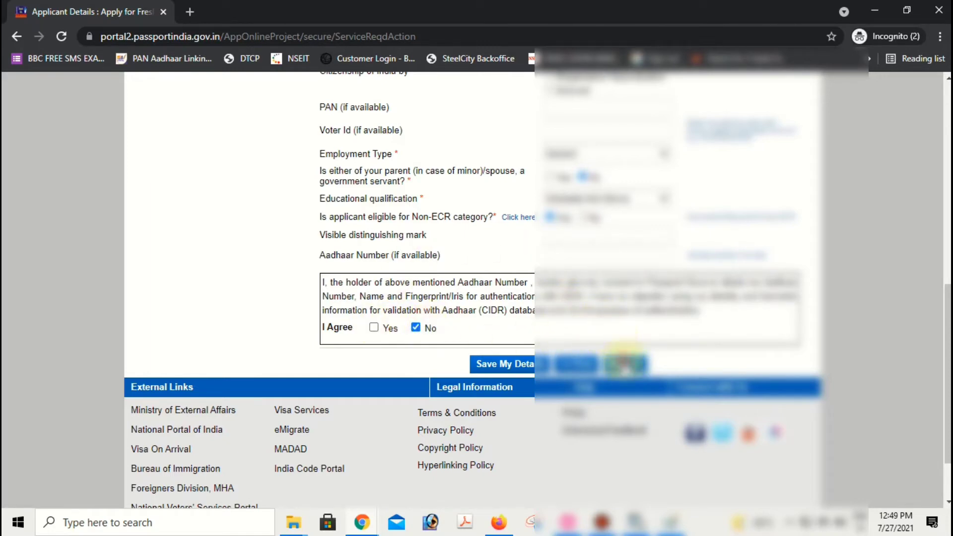
{"action": "left_click", "coordinate": [624, 365]}
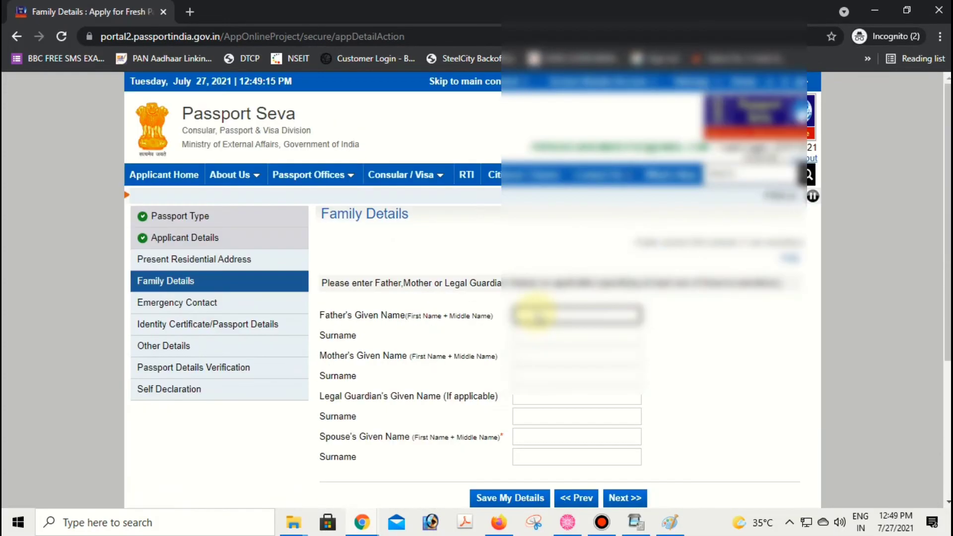
- Enter the father's, mother's and spouse's given names and save the Family Details
{"action": "scroll", "coordinate": [533, 298], "scroll_direction": "down", "scroll_amount": 1}
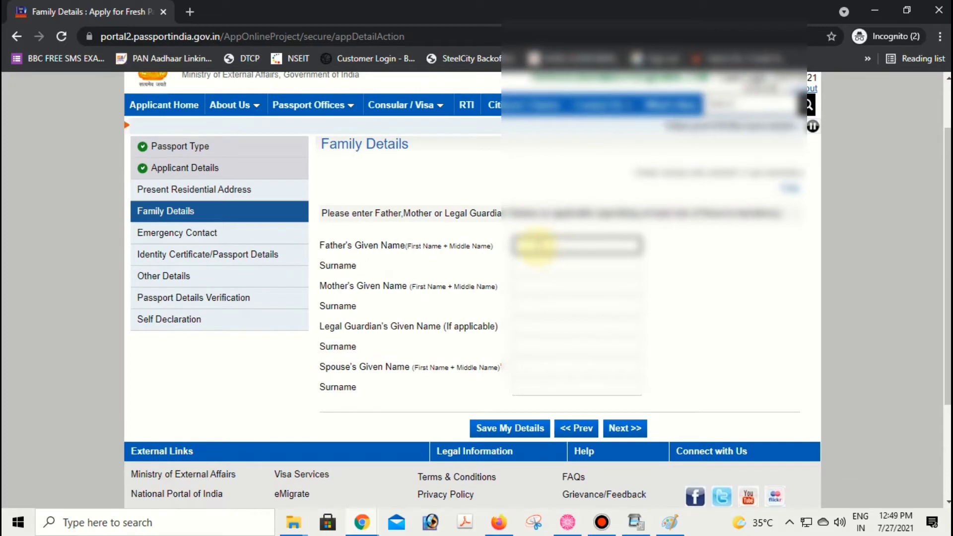
{"action": "left_click_drag", "start_coordinate": [344, 252], "coordinate": [485, 245]}
{"action": "left_click", "coordinate": [545, 244]}
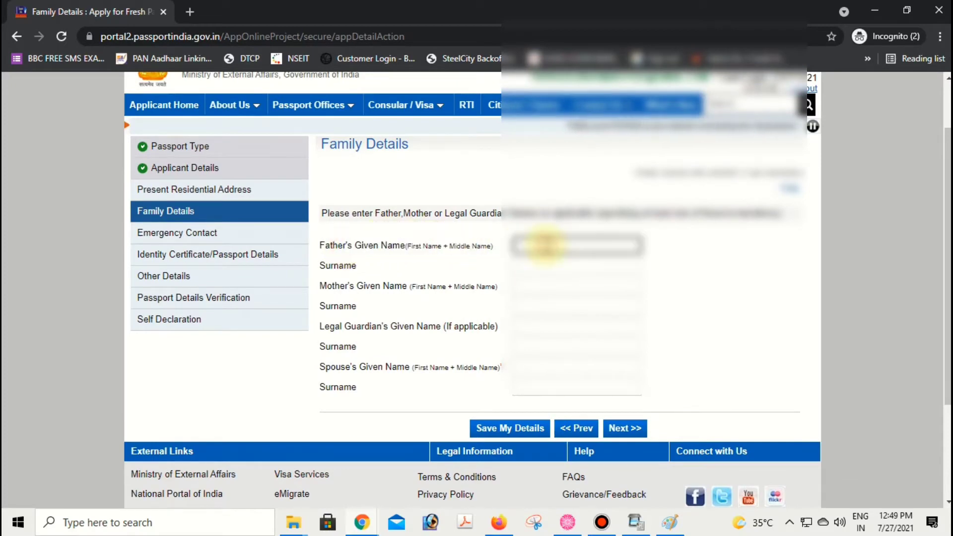
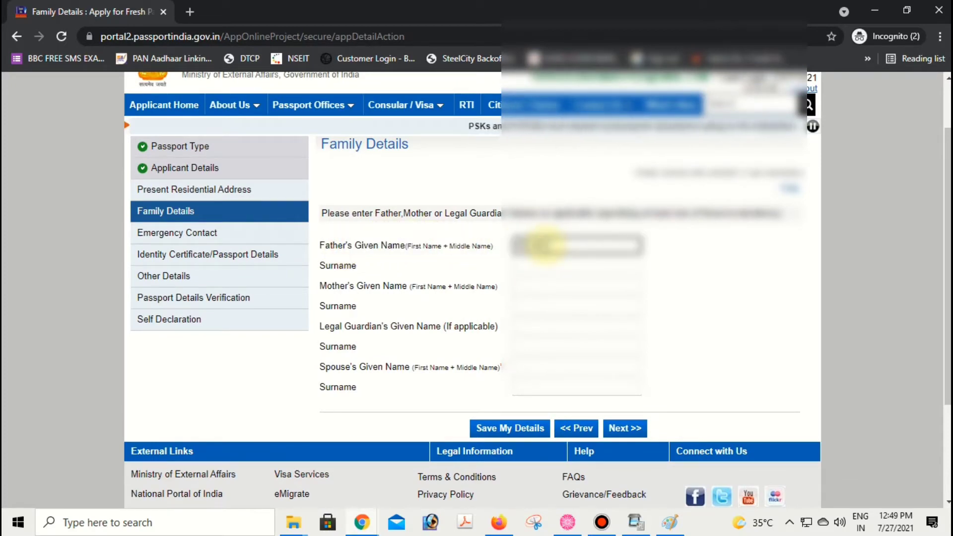
{"action": "left_click", "coordinate": [549, 265]}
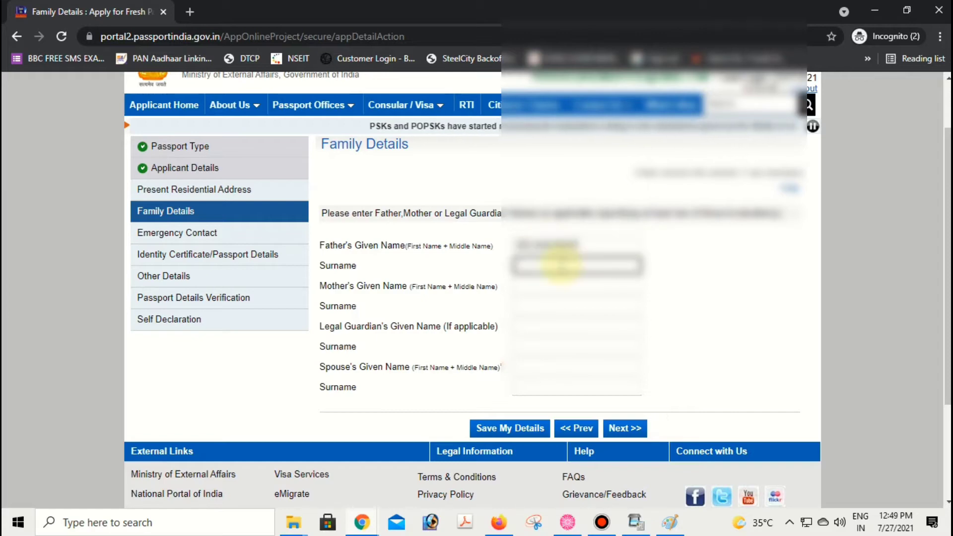
{"action": "left_click", "coordinate": [571, 285]}
{"action": "type", "text": "SUN"}
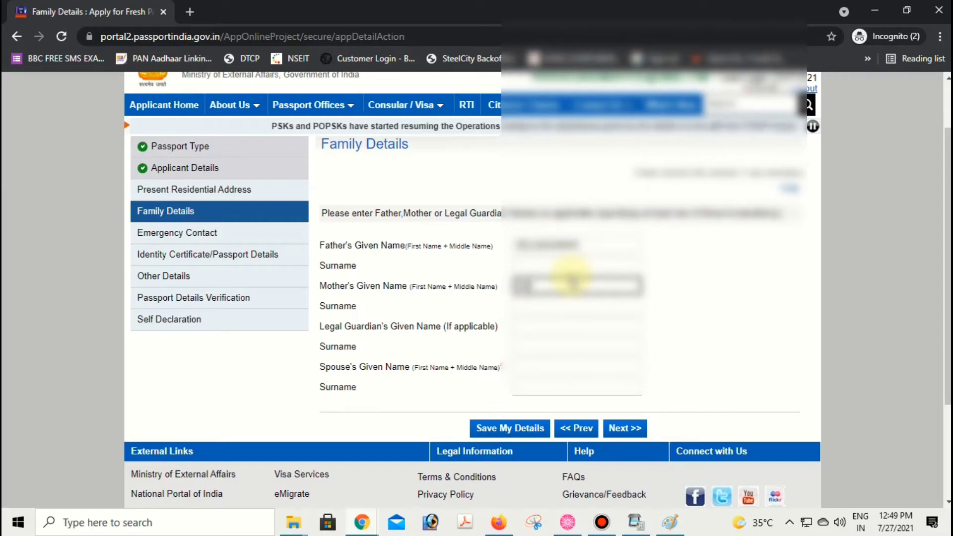
{"action": "type", "text": "ITA"}
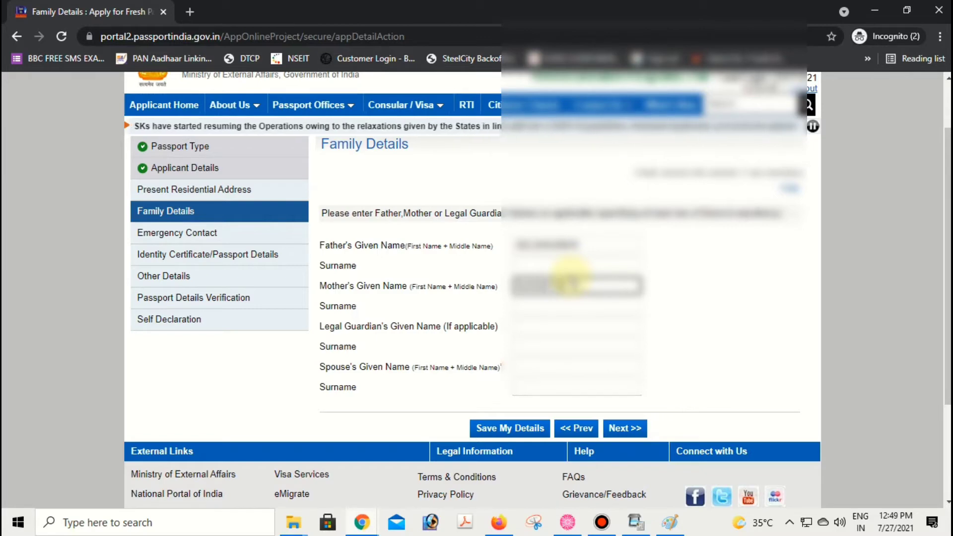
{"action": "key", "text": "Tab"}
{"action": "key", "text": "Tab"}
{"action": "key", "text": "Tab"}
{"action": "key", "text": "Tab"}
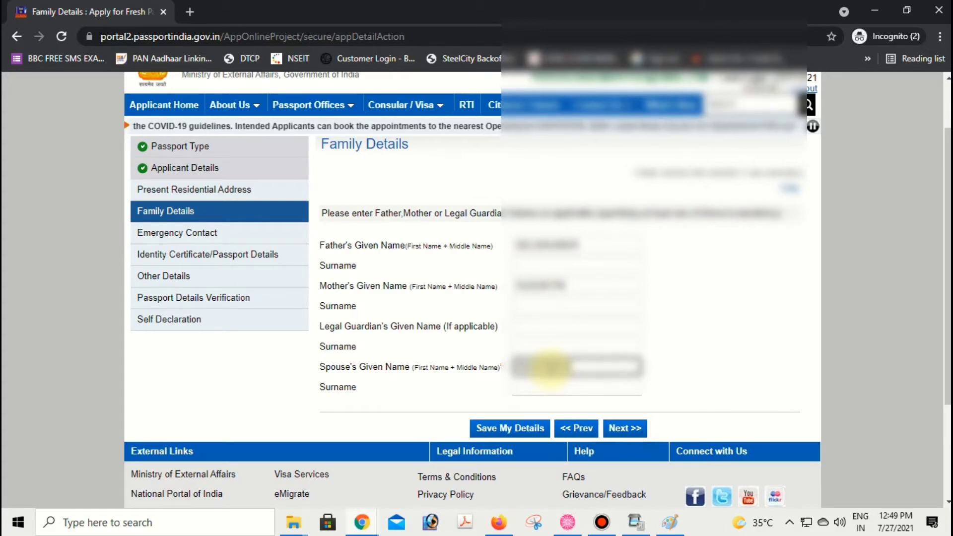
{"action": "left_click", "coordinate": [626, 429]}
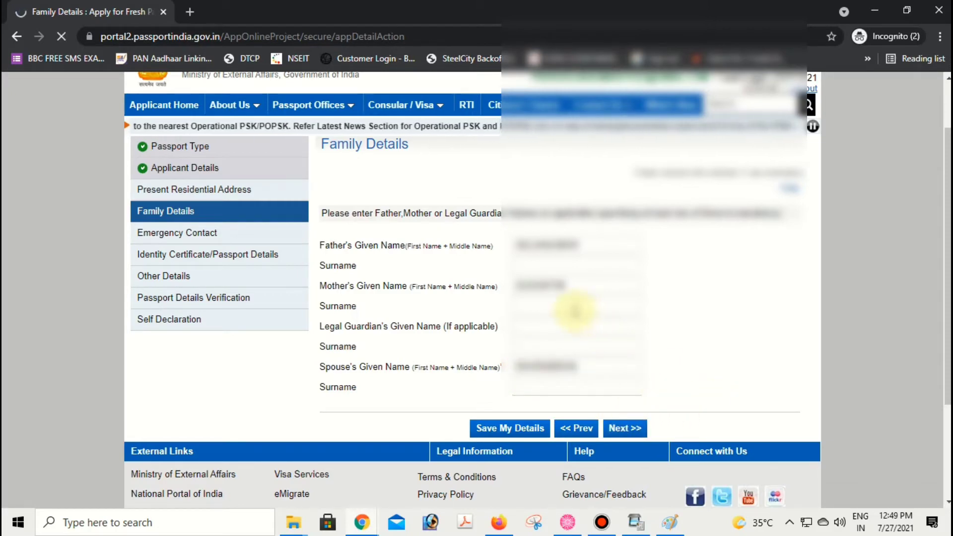
{"action": "scroll", "coordinate": [504, 268], "scroll_direction": "down", "scroll_amount": 3}
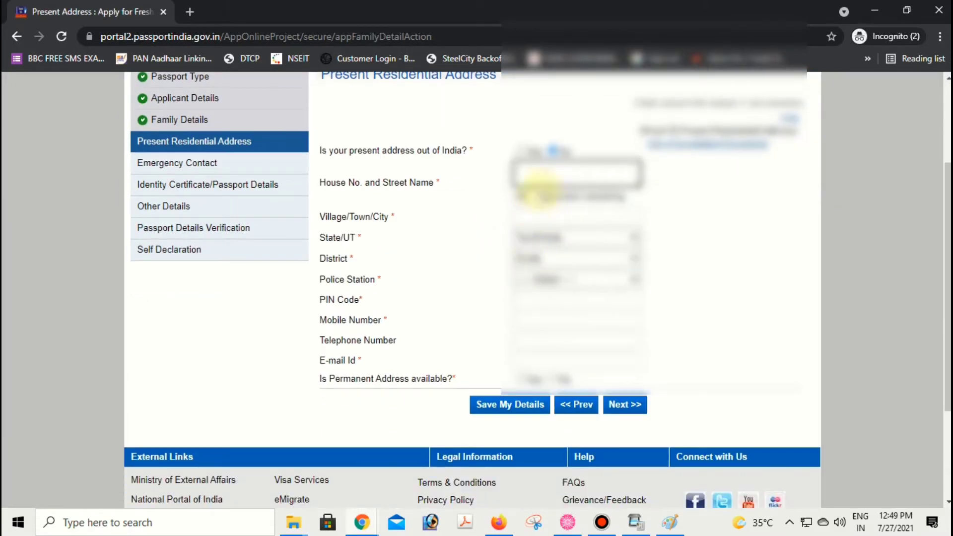
- Enter the house/street and town of the present address and choose its police station
{"action": "left_click", "coordinate": [546, 174]}
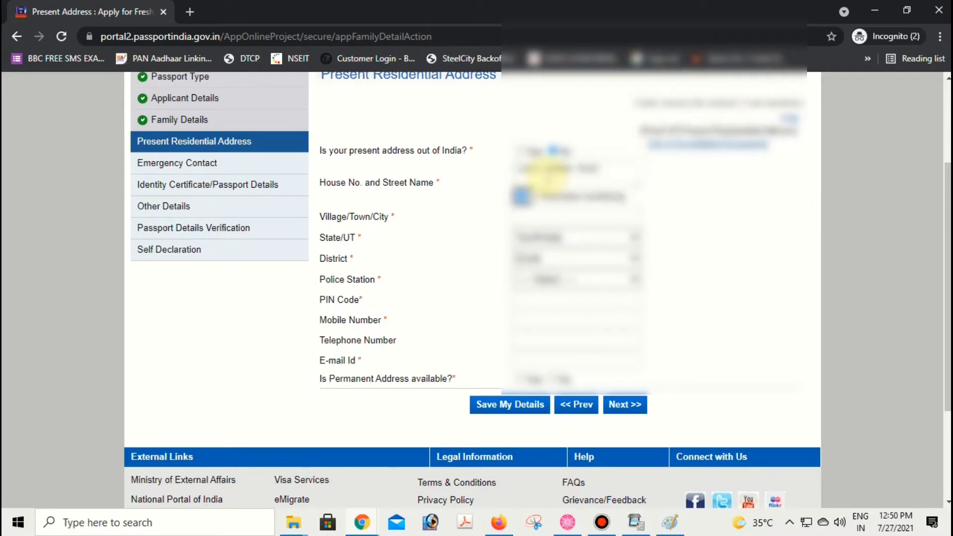
{"action": "key", "text": "Tab"}
{"action": "type", "text": "Kolk"}
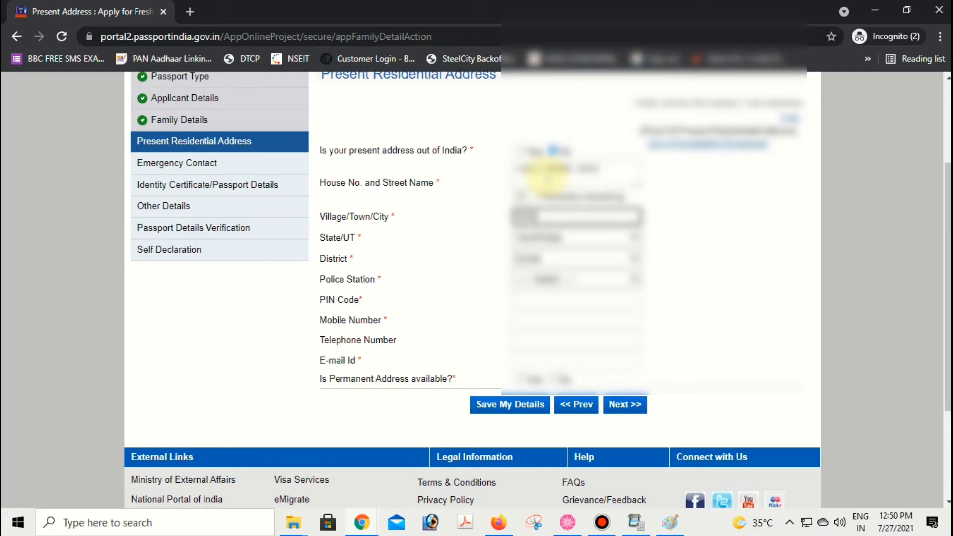
{"action": "type", "text": "ata"}
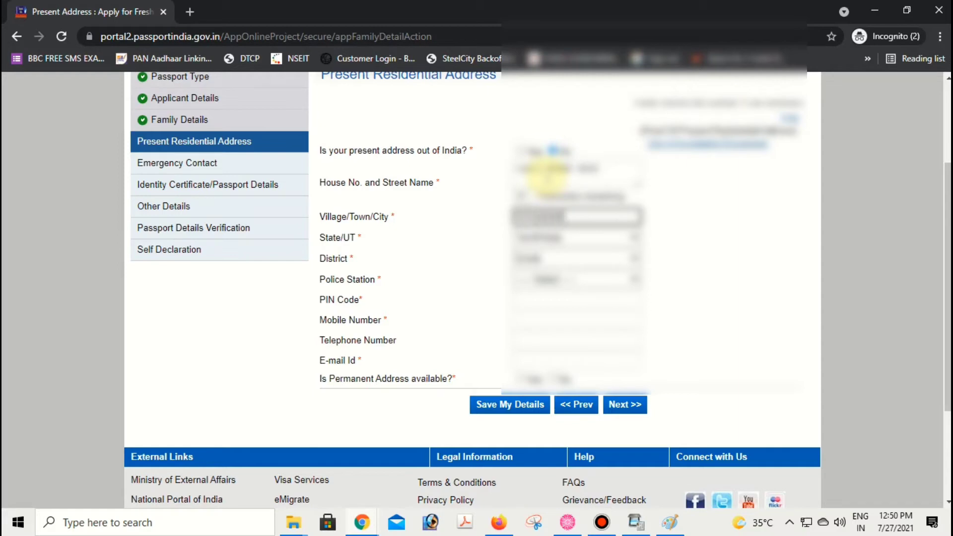
{"action": "type", "text": "a"}
{"action": "left_click", "coordinate": [547, 274]}
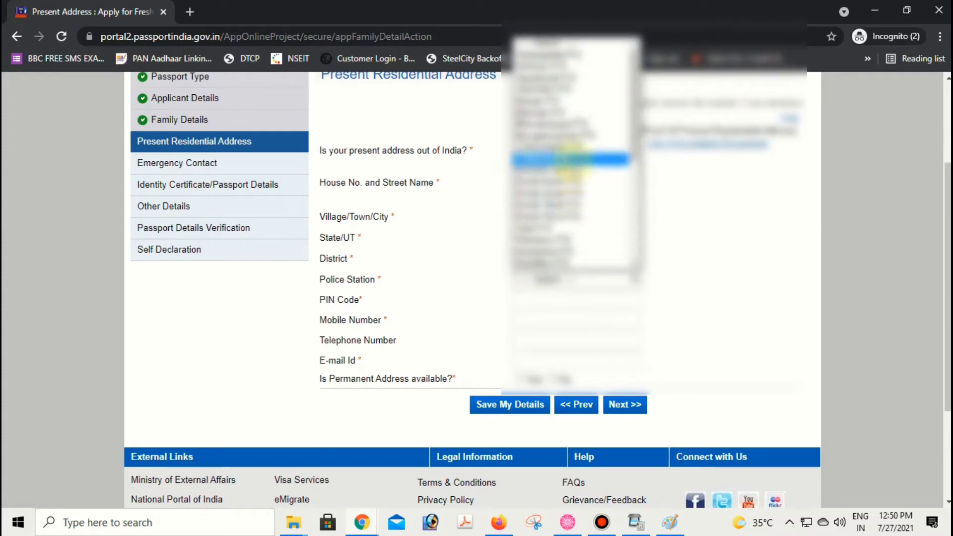
{"action": "scroll", "coordinate": [566, 138], "scroll_direction": "down", "scroll_amount": 3}
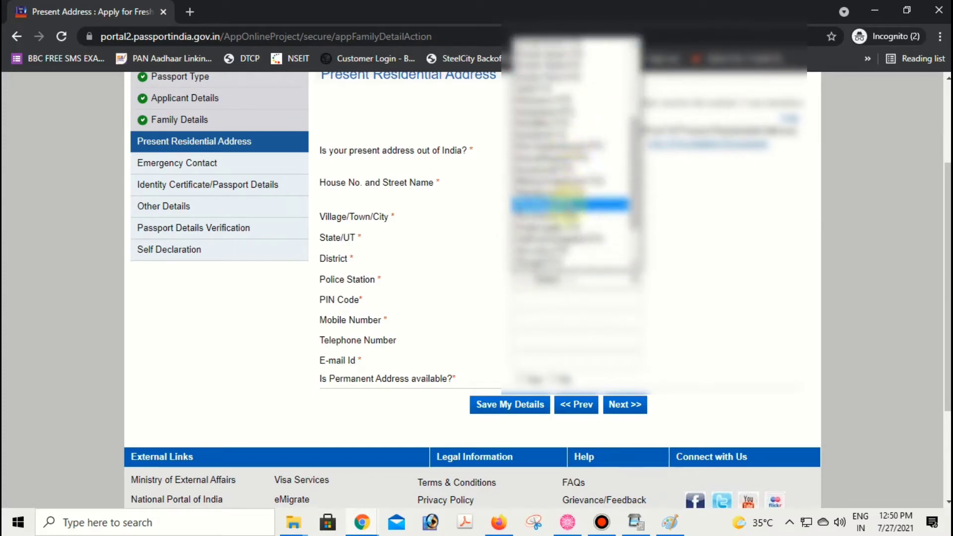
{"action": "left_click", "coordinate": [561, 216]}
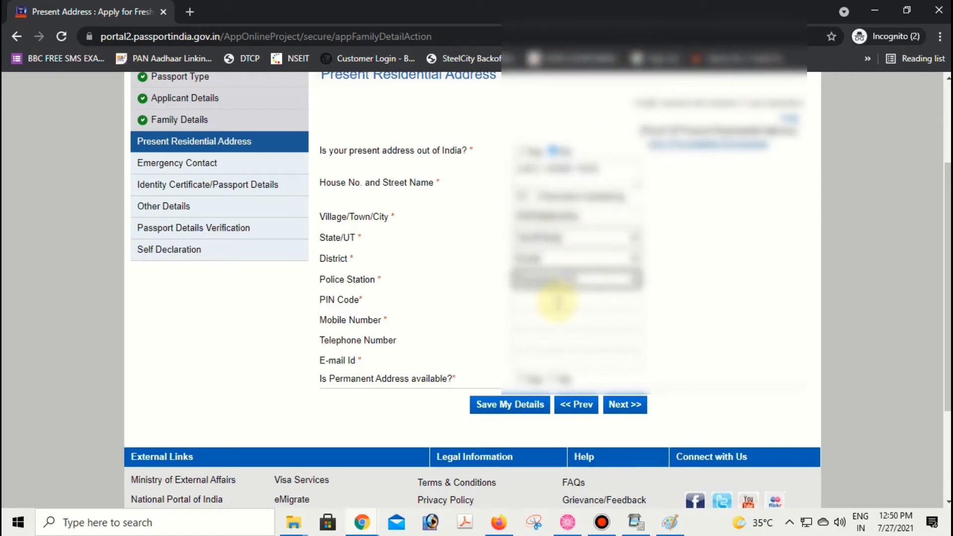
- Fill in the PIN Code and mobile number, and retype the e-mail address correctly
{"action": "left_click", "coordinate": [556, 300]}
{"action": "type", "text": "751002"}
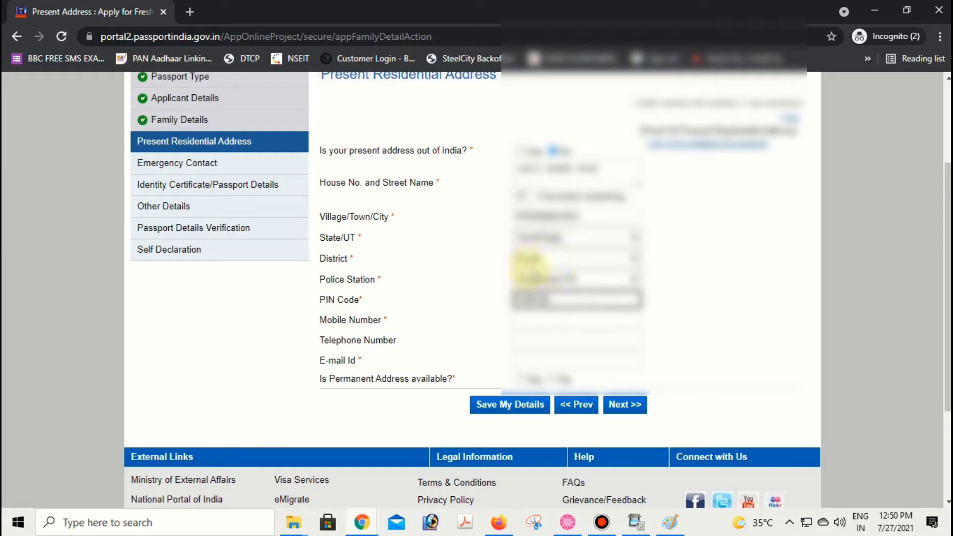
{"action": "left_click", "coordinate": [543, 320]}
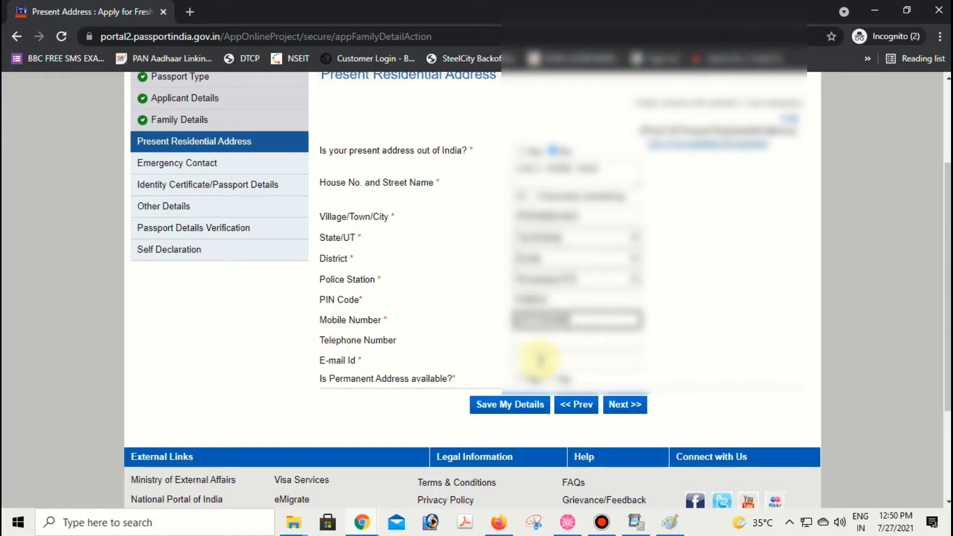
{"action": "left_click", "coordinate": [540, 361]}
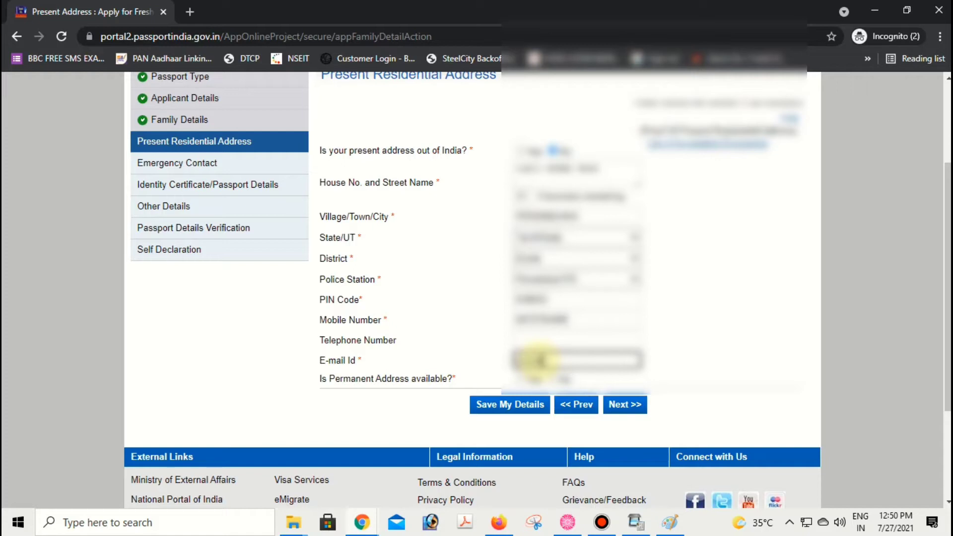
{"action": "type", "text": "@gmail.com"}
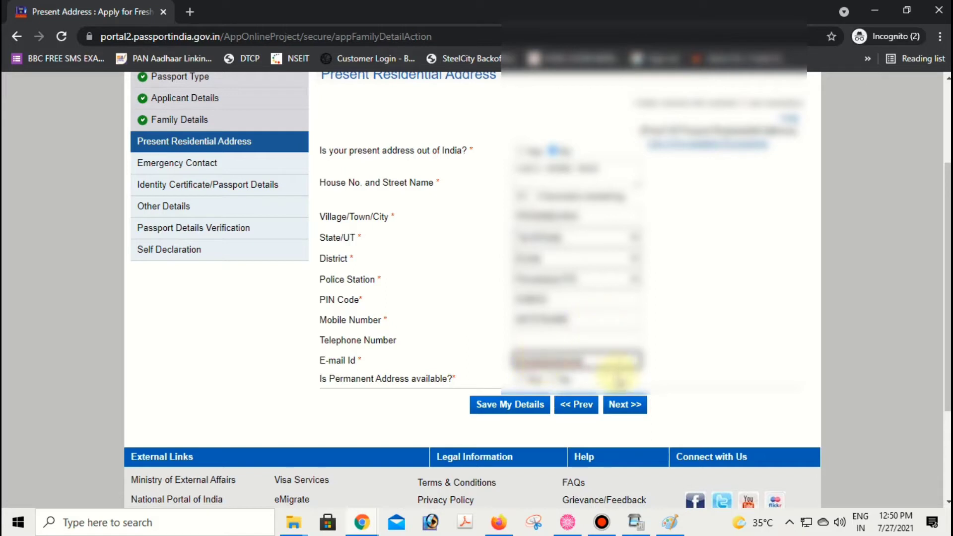
{"action": "key", "text": "ctrl+a"}
{"action": "key", "text": "BackSpace"}
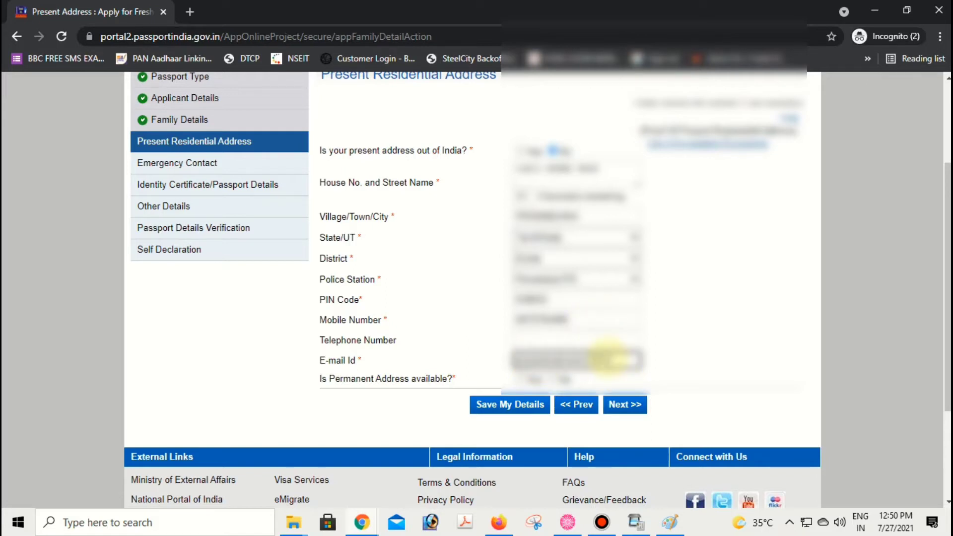
{"action": "key", "text": "BackSpace"}
{"action": "key", "text": "BackSpace"}
{"action": "key", "text": "BackSpace"}
{"action": "key", "text": "BackSpace"}
{"action": "key", "text": "BackSpace"}
{"action": "key", "text": "BackSpace"}
{"action": "key", "text": "BackSpace"}
{"action": "key", "text": "BackSpace"}
{"action": "key", "text": "BackSpace"}
{"action": "key", "text": "BackSpace"}
{"action": "key", "text": "BackSpace"}
{"action": "key", "text": "BackSpace"}
{"action": "key", "text": "BackSpace"}
{"action": "key", "text": "BackSpace"}
{"action": "key", "text": "BackSpace"}
{"action": "key", "text": "BackSpace"}
{"action": "key", "text": "BackSpace"}
{"action": "key", "text": "BackSpace"}
{"action": "key", "text": "BackSpace"}
{"action": "key", "text": "BackSpace"}
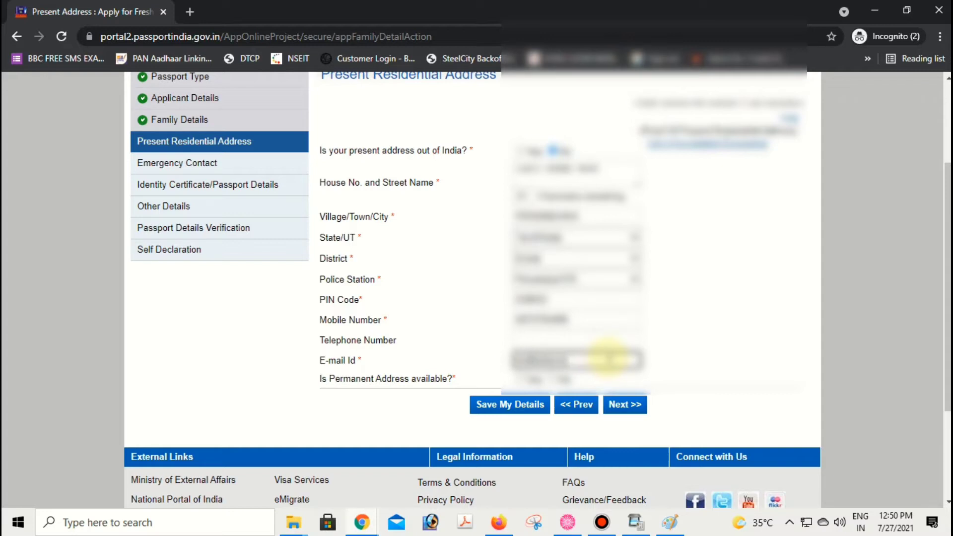
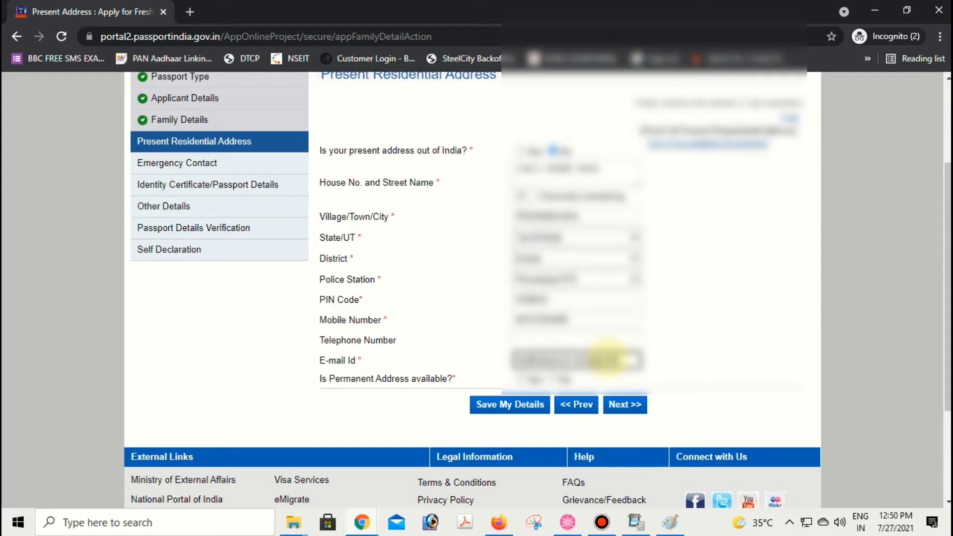
- Mark the permanent address as available and the same as the present address
{"action": "left_click", "coordinate": [518, 380]}
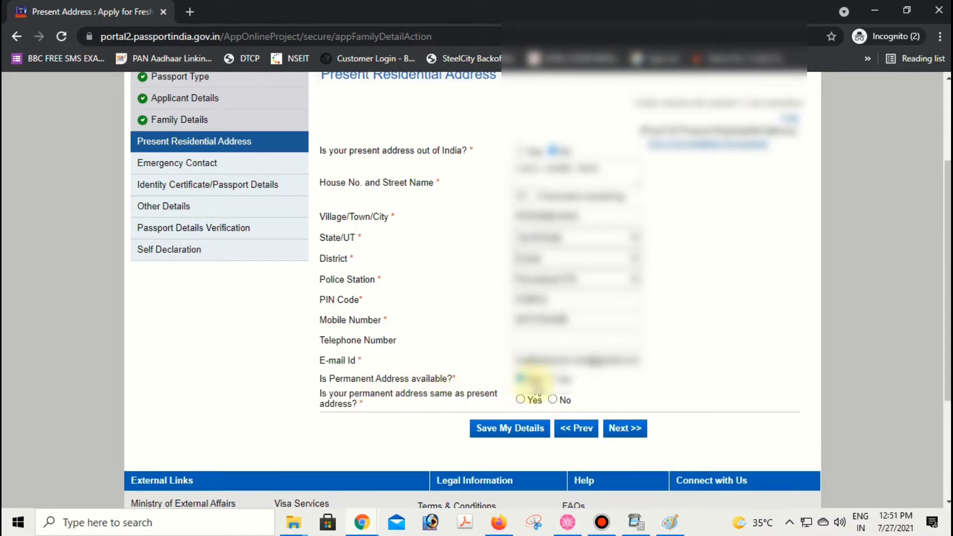
{"action": "left_click", "coordinate": [553, 379]}
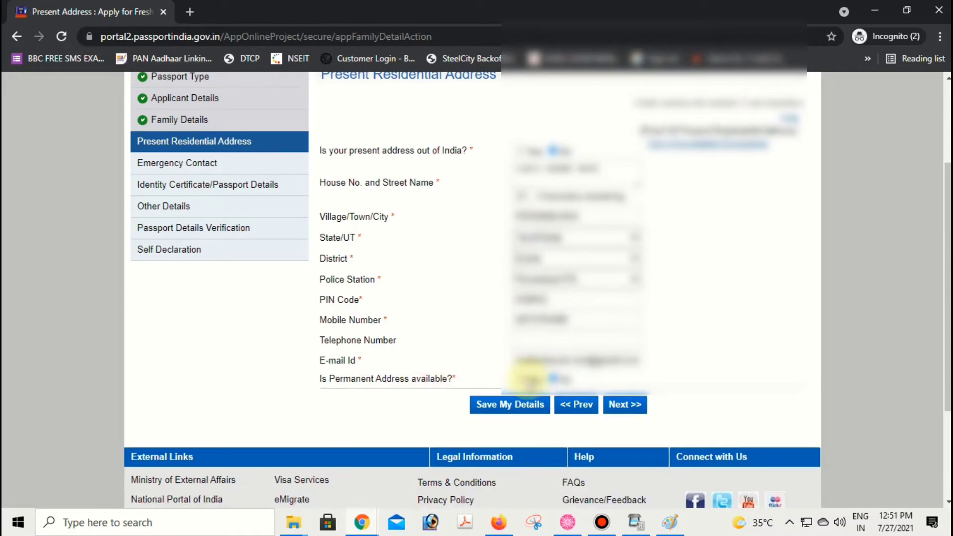
{"action": "left_click", "coordinate": [519, 379]}
{"action": "scroll", "coordinate": [521, 380], "scroll_direction": "down", "scroll_amount": 1}
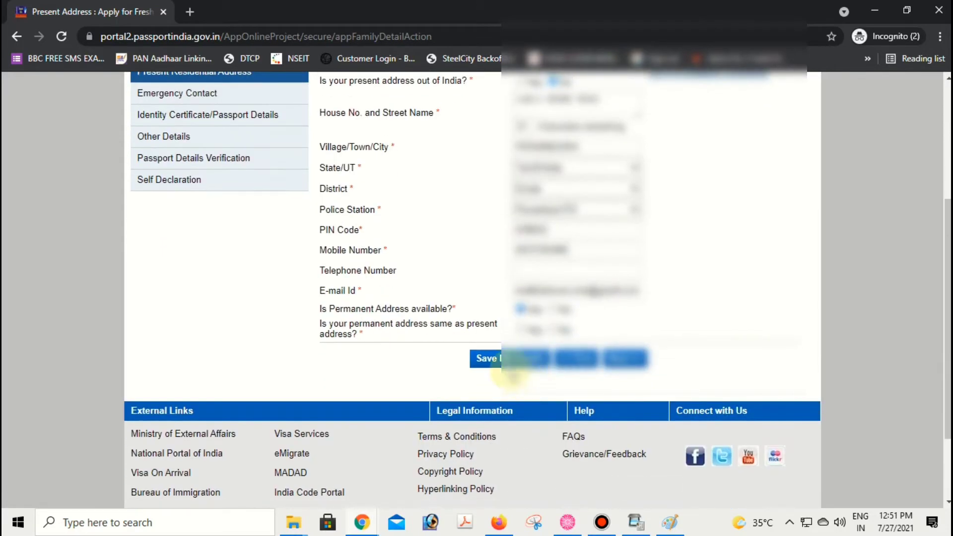
{"action": "left_click_drag", "start_coordinate": [318, 331], "coordinate": [432, 334]}
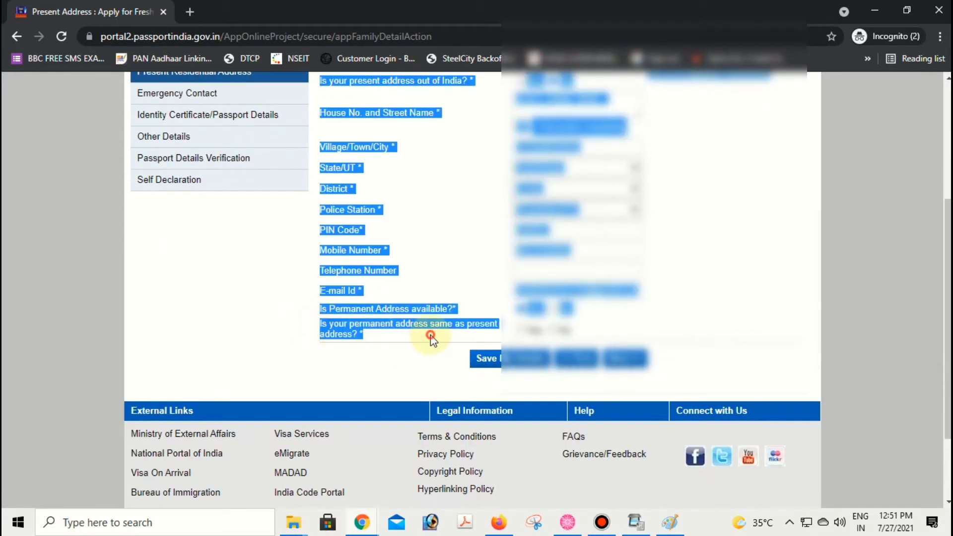
{"action": "left_click", "coordinate": [447, 336]}
{"action": "left_click", "coordinate": [522, 330]}
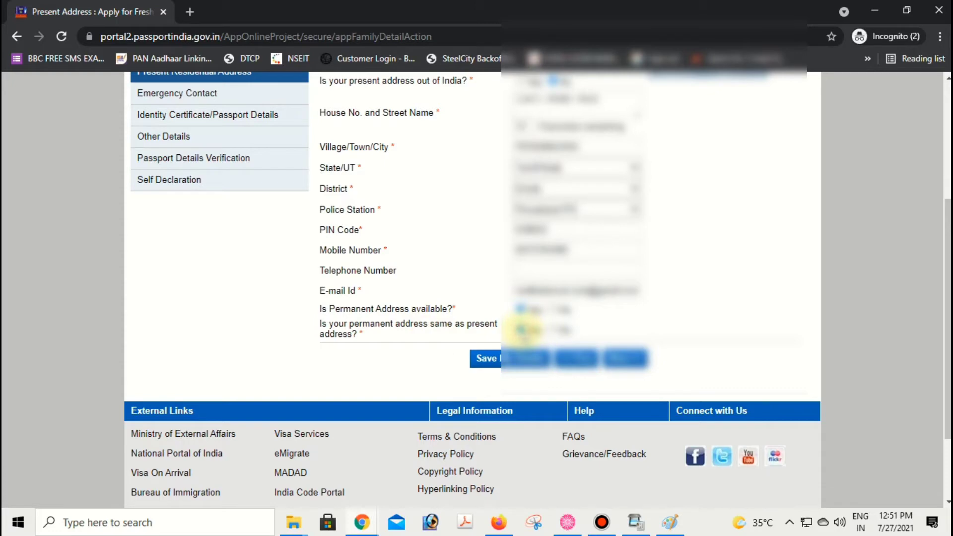
{"action": "left_click", "coordinate": [553, 330]}
{"action": "scroll", "coordinate": [497, 274], "scroll_direction": "down", "scroll_amount": 4}
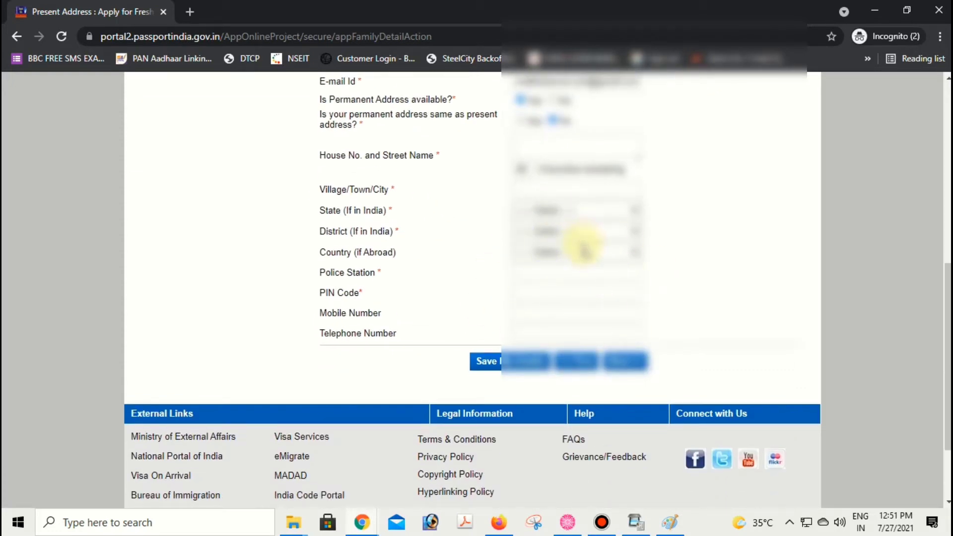
{"action": "scroll", "coordinate": [583, 243], "scroll_direction": "up", "scroll_amount": 3}
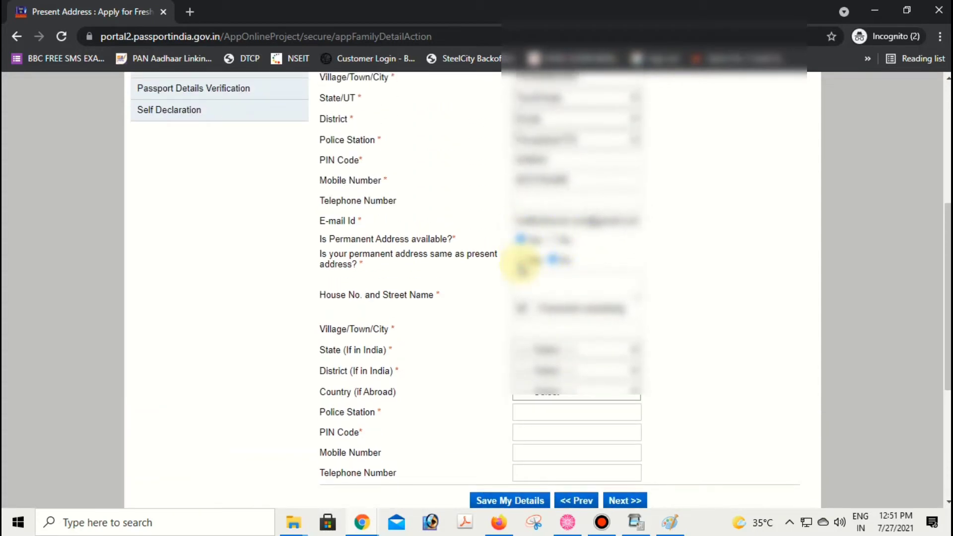
{"action": "left_click", "coordinate": [521, 260]}
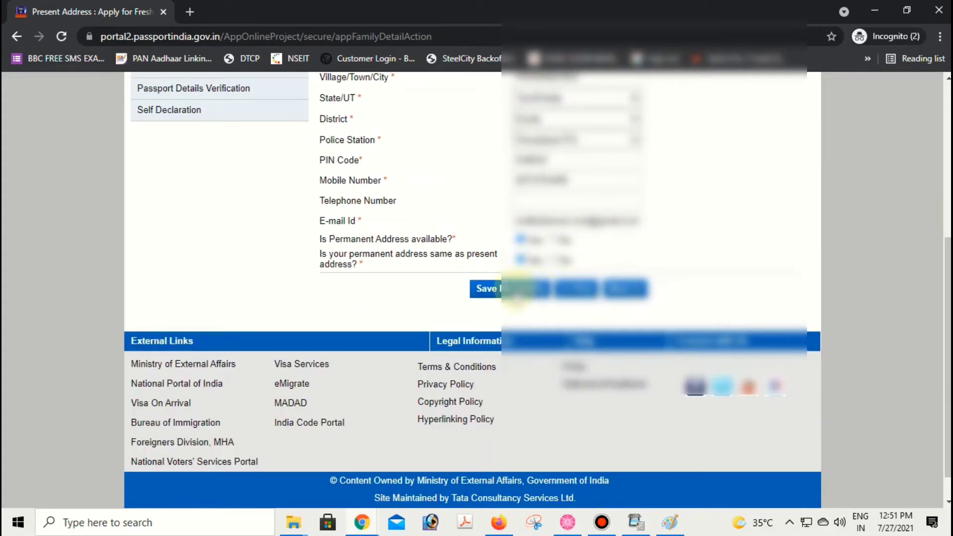
- Save the address details, confirm the site notice, and continue to the next section
{"action": "left_click", "coordinate": [520, 291]}
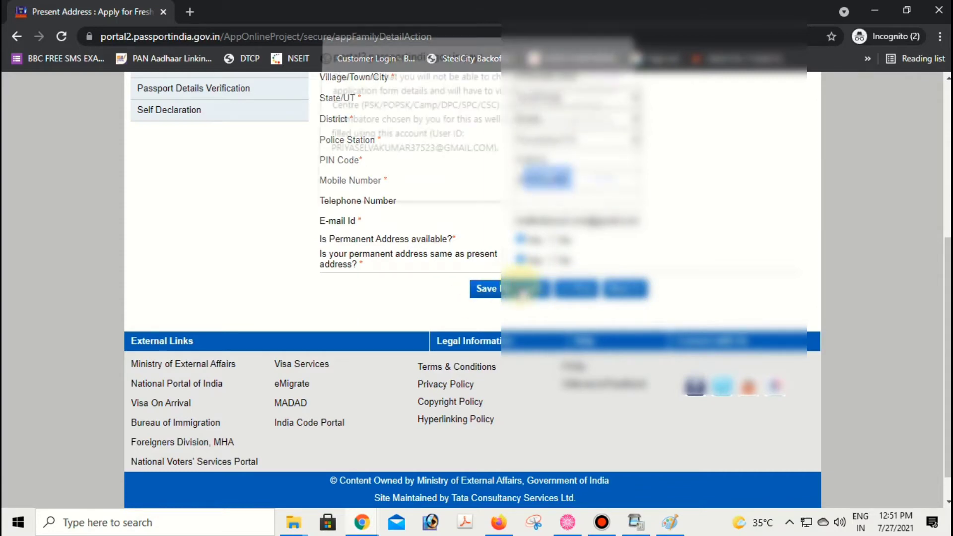
{"action": "left_click", "coordinate": [546, 179]}
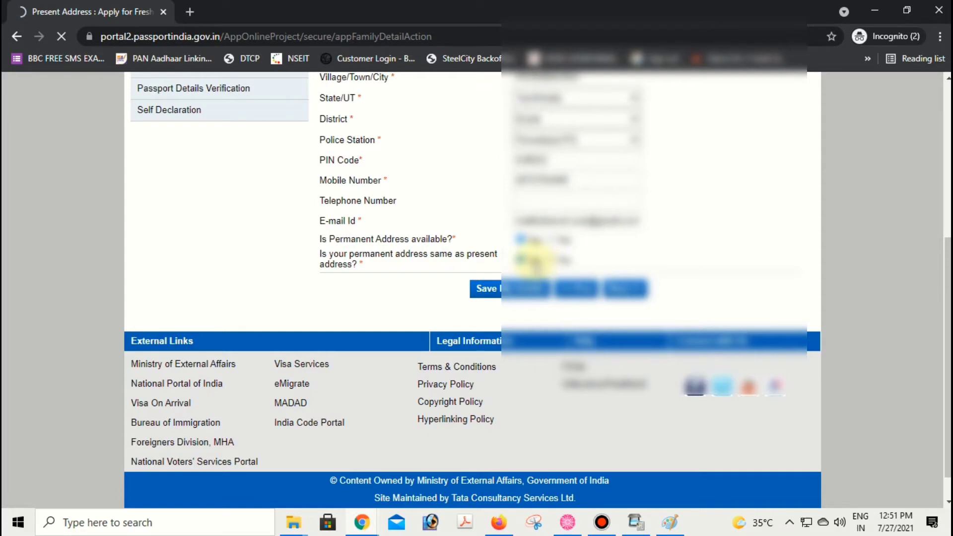
{"action": "scroll", "coordinate": [541, 228], "scroll_direction": "down", "scroll_amount": 3}
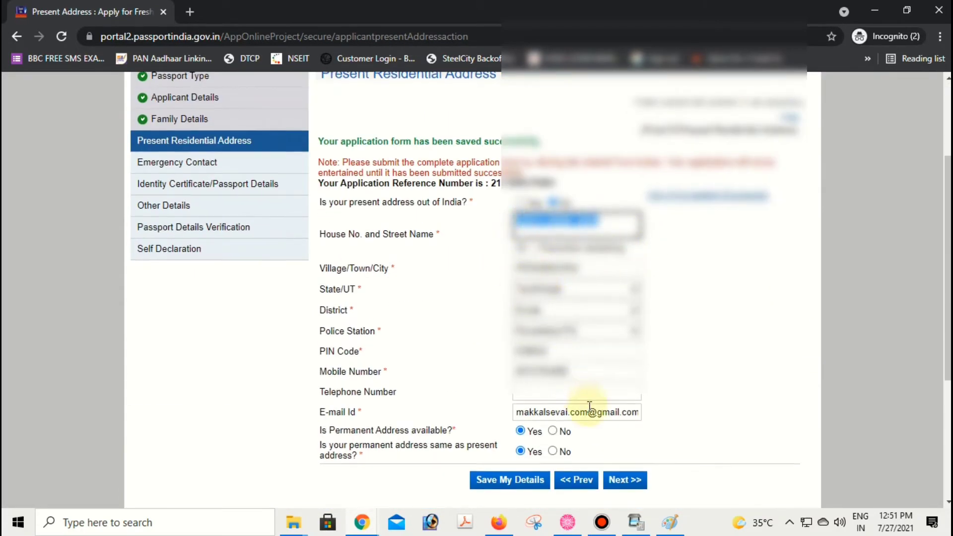
{"action": "scroll", "coordinate": [640, 362], "scroll_direction": "down", "scroll_amount": 3}
{"action": "left_click", "coordinate": [633, 342]}
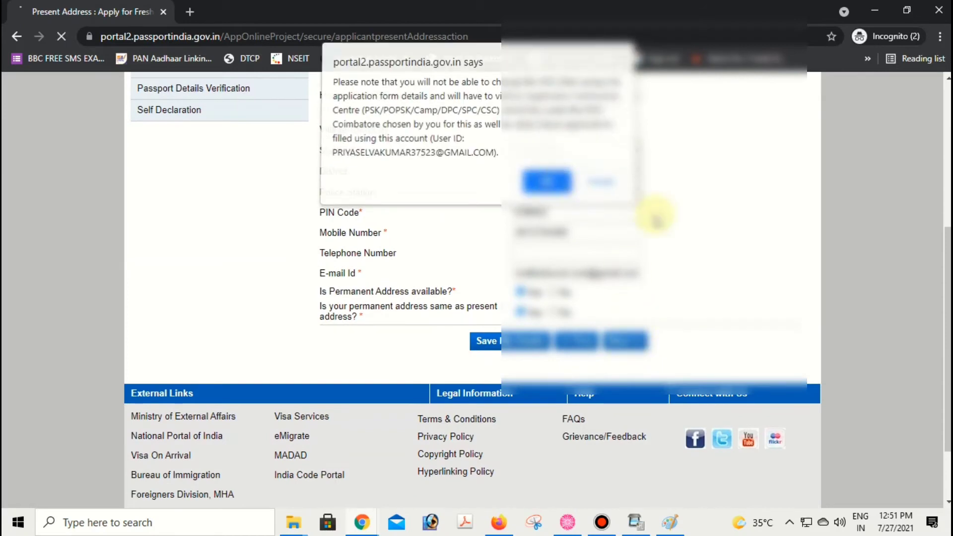
{"action": "key", "text": "Return"}
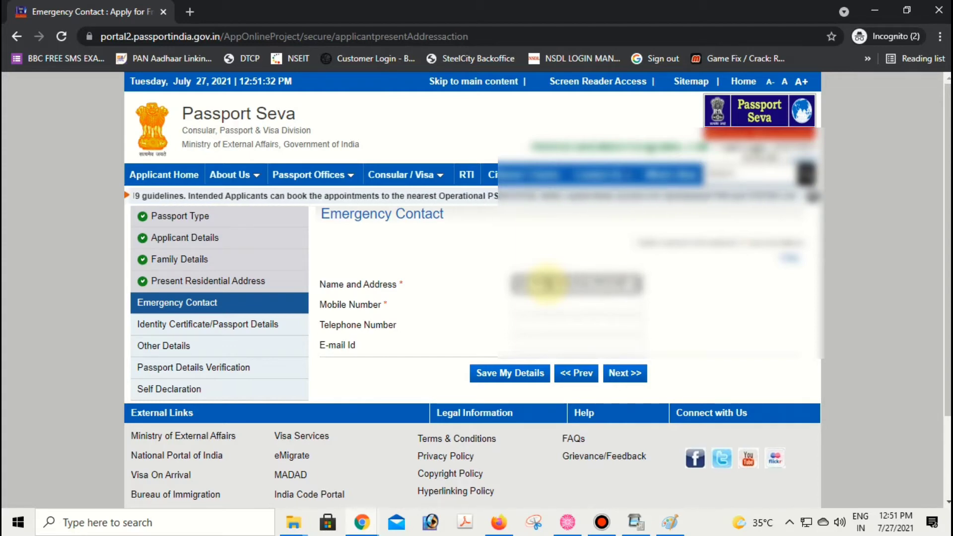
- Enter the emergency contact's mobile number and continue to the Identity Certificate section
{"action": "key", "text": "Tab"}
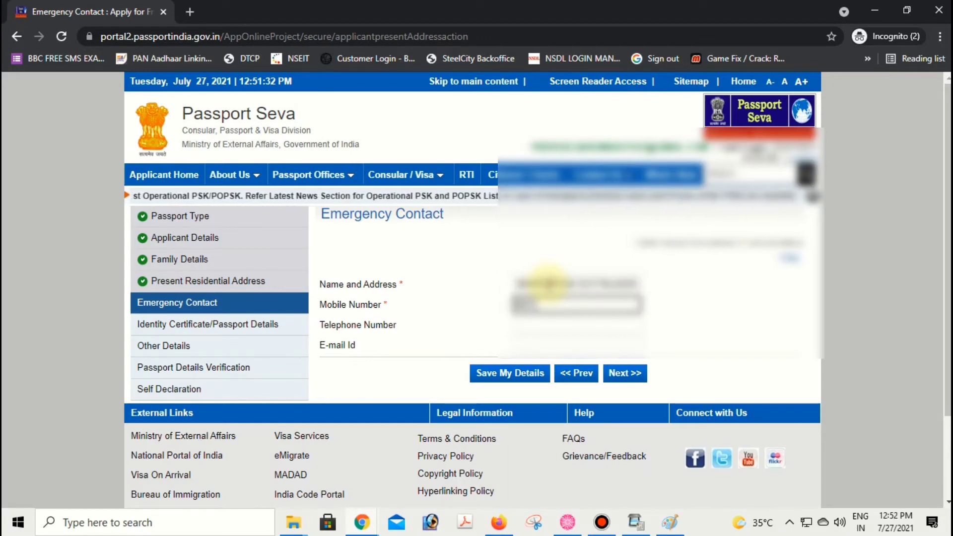
{"action": "type", "text": "98765"}
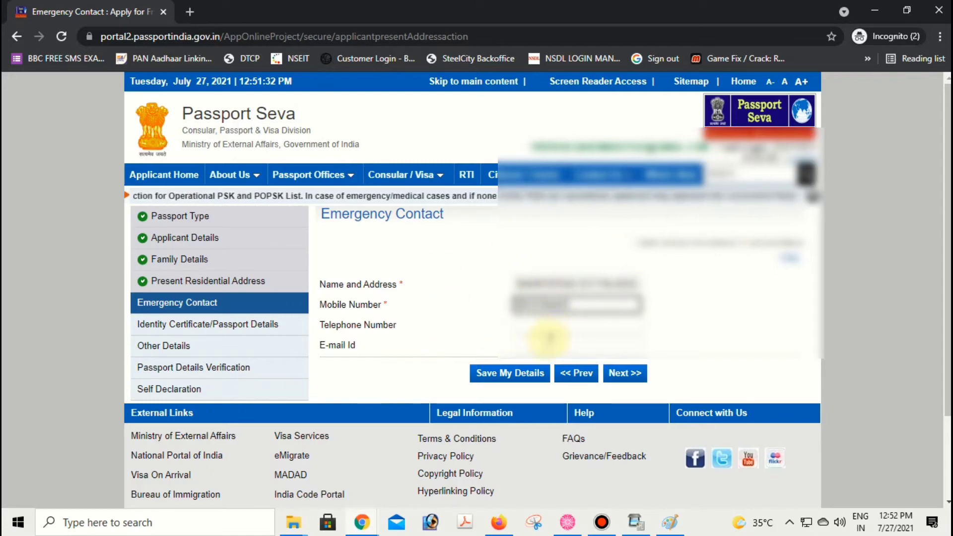
{"action": "left_click", "coordinate": [620, 376]}
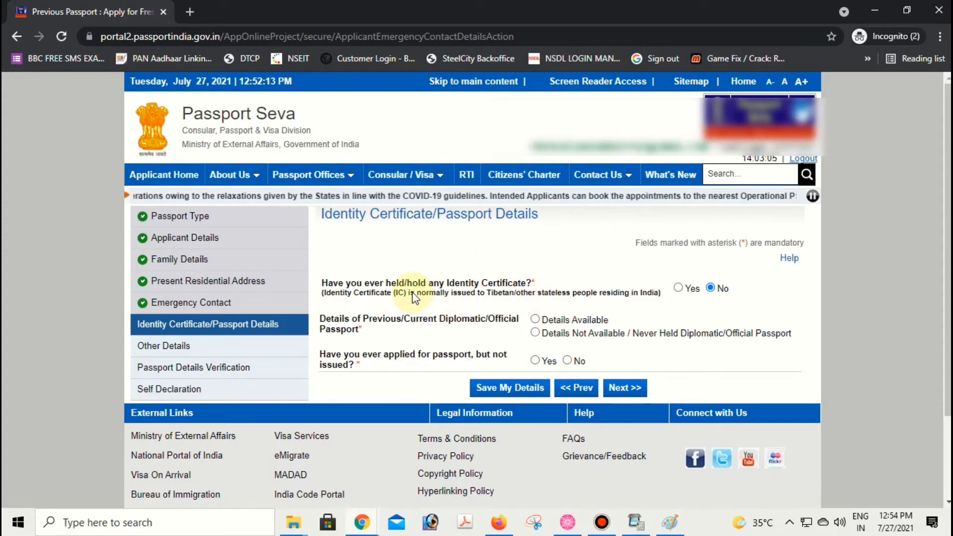
- Answer No to the identity certificate question and mark previous passport details as not available
{"action": "left_click", "coordinate": [678, 288]}
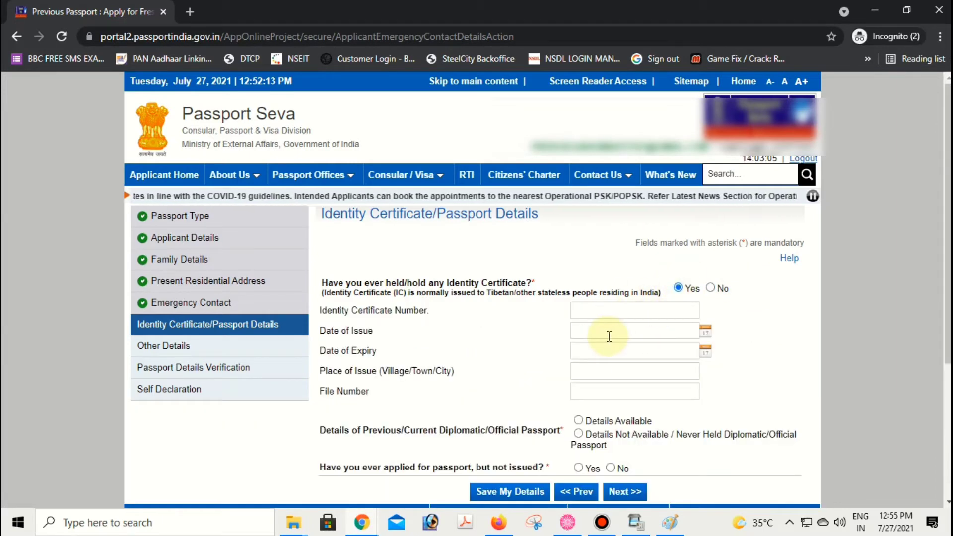
{"action": "left_click", "coordinate": [711, 288]}
{"action": "left_click_drag", "start_coordinate": [331, 318], "coordinate": [516, 319]}
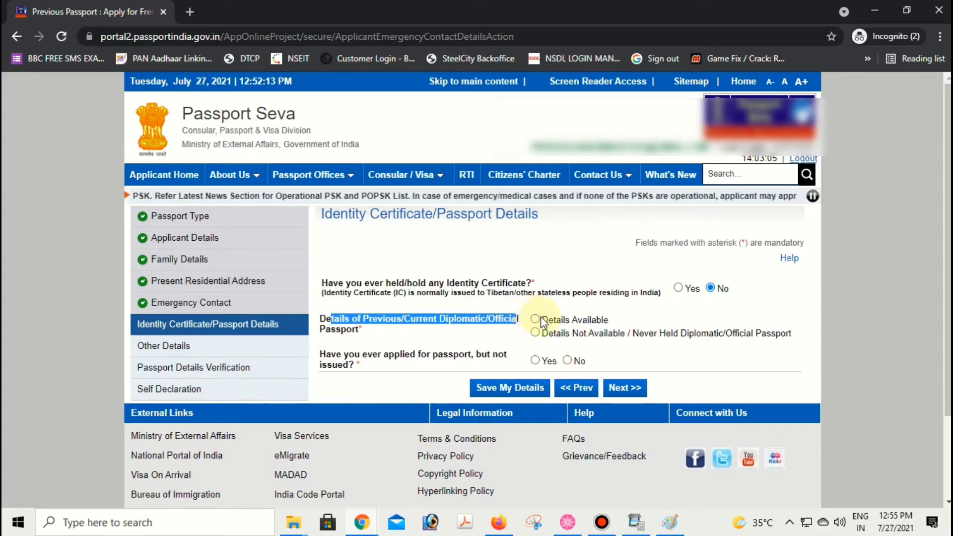
{"action": "left_click", "coordinate": [535, 320]}
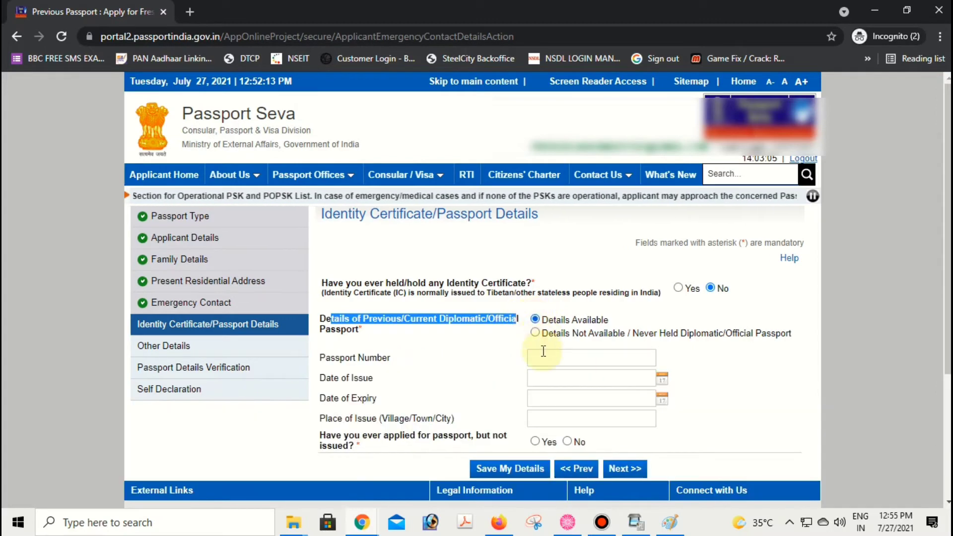
{"action": "left_click", "coordinate": [535, 331]}
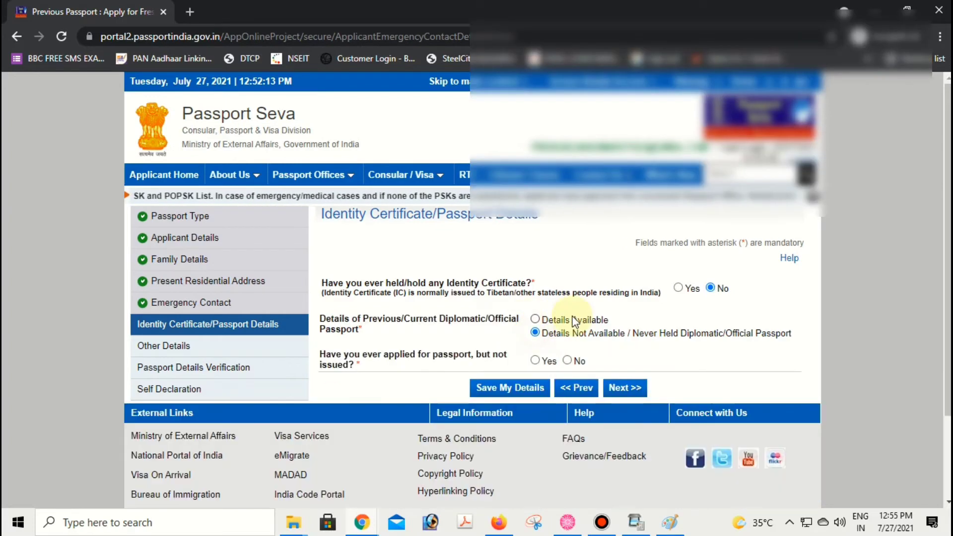
{"action": "scroll", "coordinate": [573, 320], "scroll_direction": "down", "scroll_amount": 2}
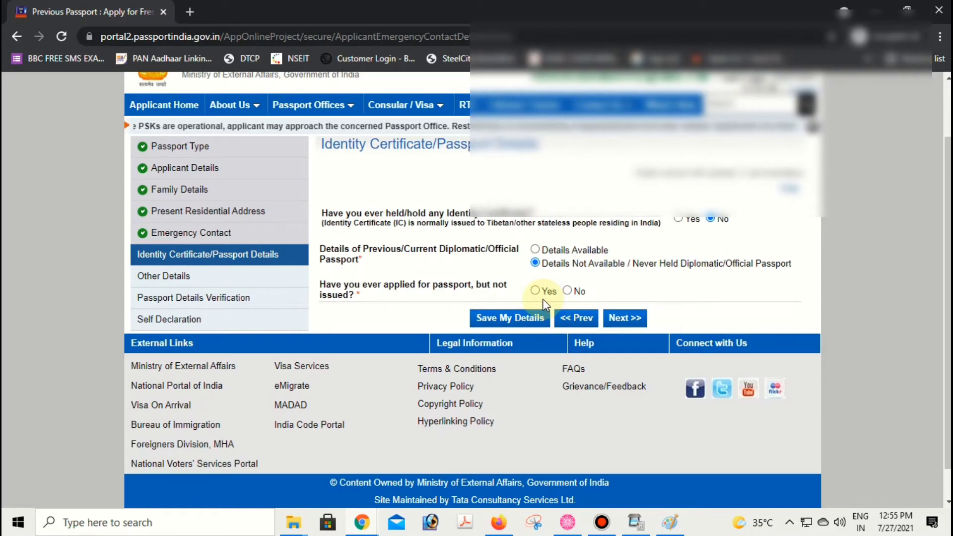
- Answer No to the applied-but-not-issued passport question and save the page
{"action": "left_click_drag", "start_coordinate": [543, 299], "coordinate": [541, 290]}
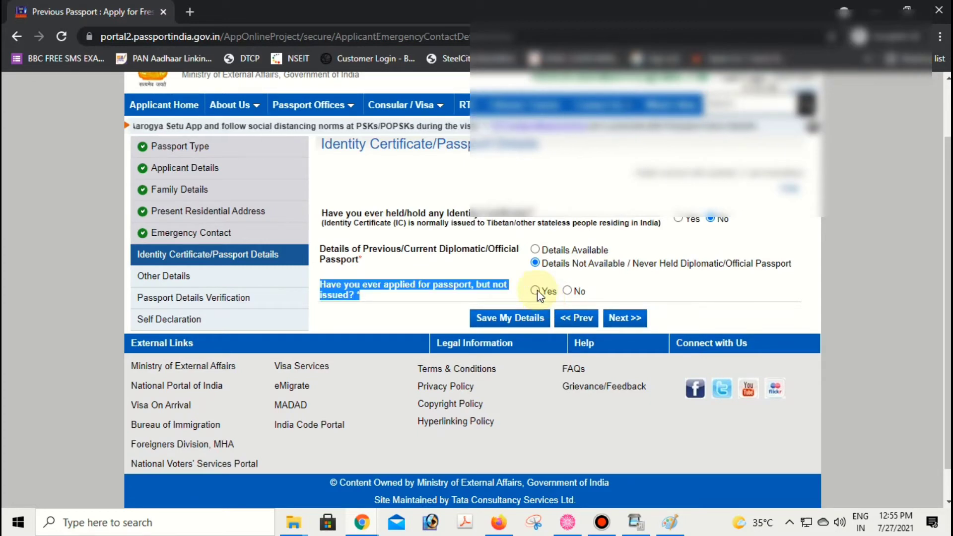
{"action": "left_click", "coordinate": [538, 290]}
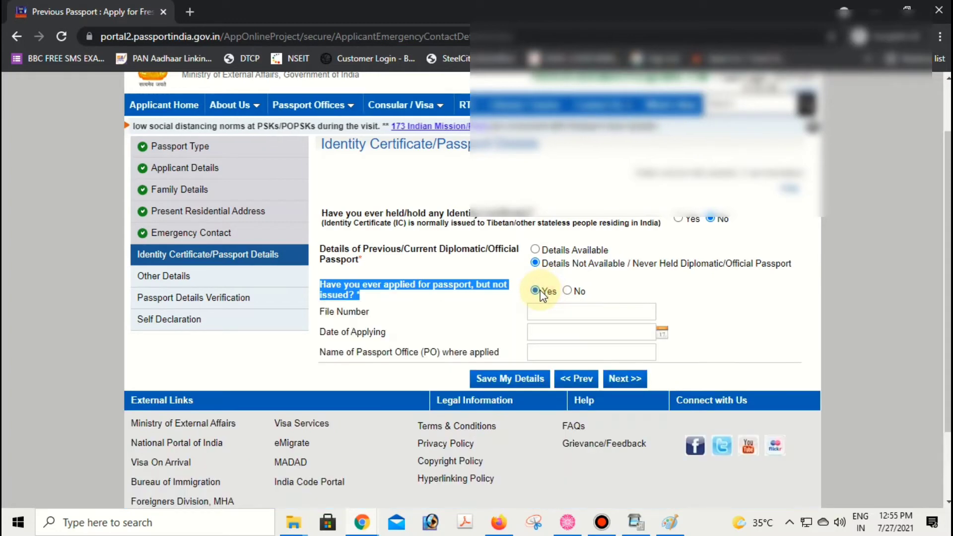
{"action": "left_click", "coordinate": [568, 291]}
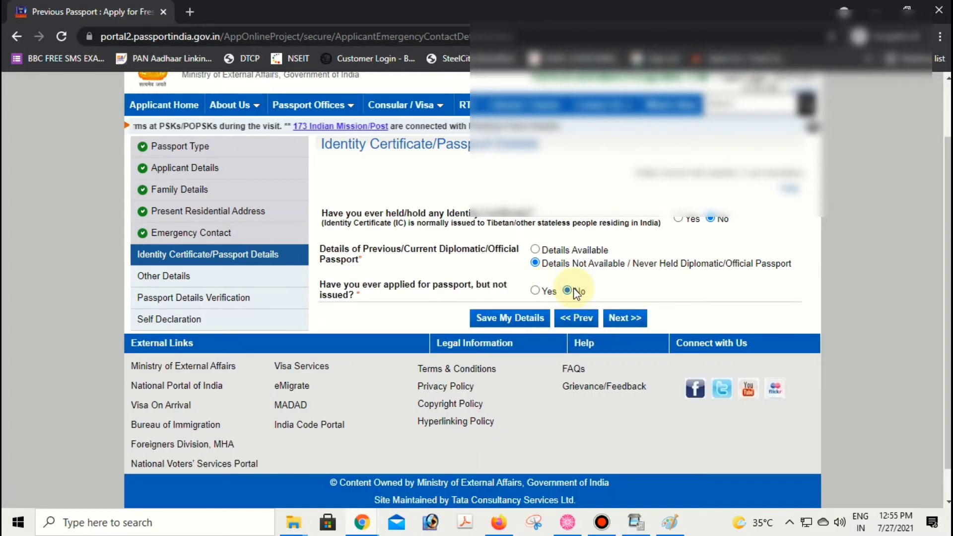
{"action": "left_click", "coordinate": [618, 319]}
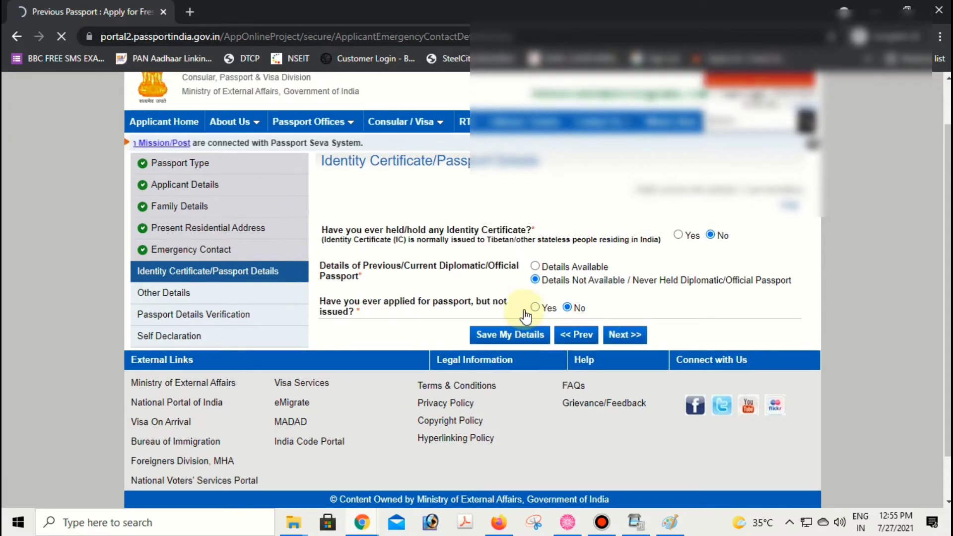
- Answer No to all four criminal proceedings questions: pending cases, summons, arrest warrant, departure prohibition
{"action": "scroll", "coordinate": [389, 255], "scroll_direction": "down", "scroll_amount": 2}
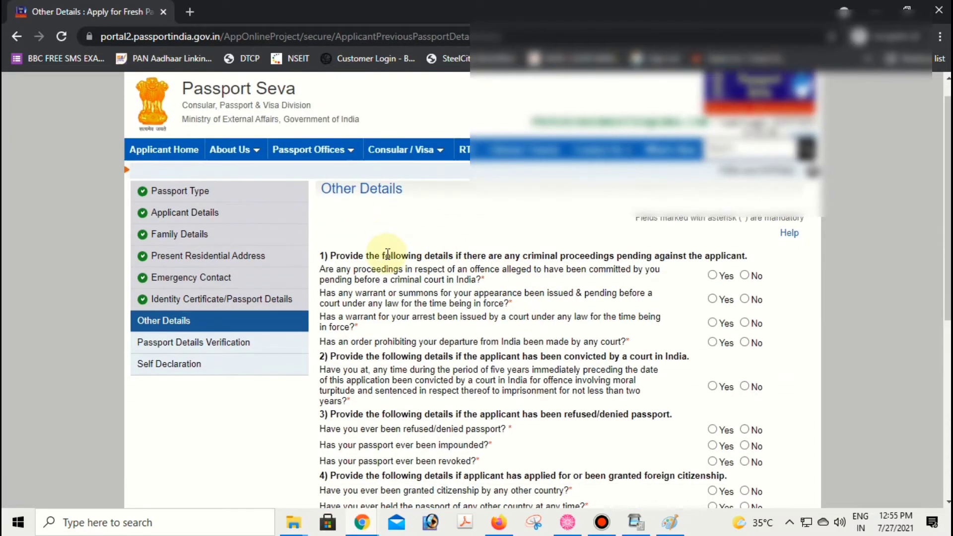
{"action": "left_click_drag", "start_coordinate": [345, 213], "coordinate": [729, 208]}
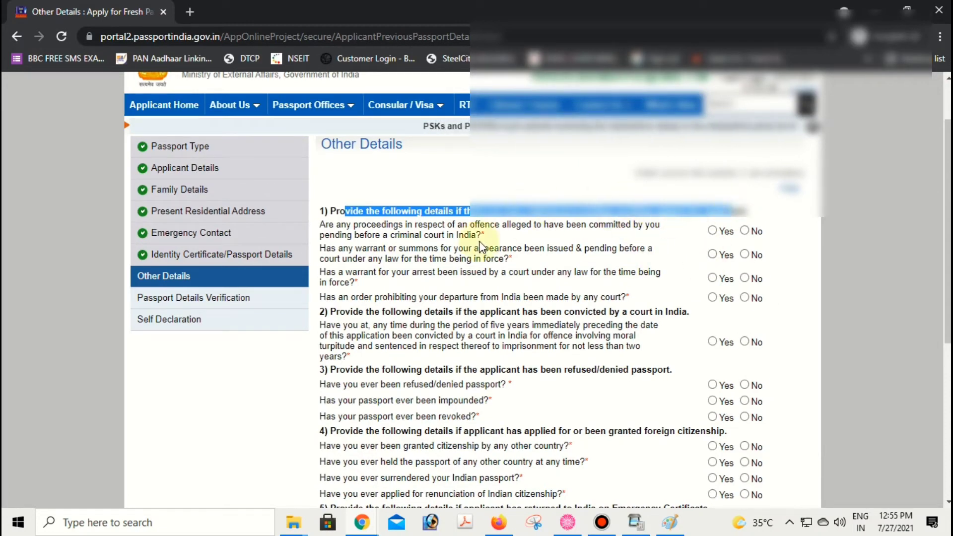
{"action": "left_click_drag", "start_coordinate": [338, 239], "coordinate": [648, 278]}
{"action": "left_click", "coordinate": [647, 278]}
{"action": "left_click", "coordinate": [744, 231]}
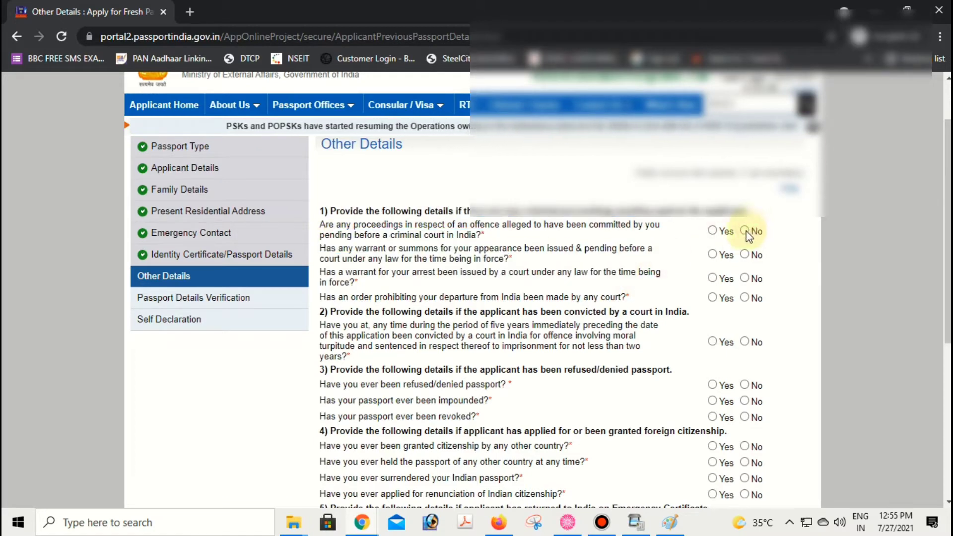
{"action": "left_click", "coordinate": [745, 254]}
{"action": "left_click", "coordinate": [744, 278]}
{"action": "left_click", "coordinate": [744, 298]}
- Answer No to the court conviction question
{"action": "left_click_drag", "start_coordinate": [329, 311], "coordinate": [687, 312]}
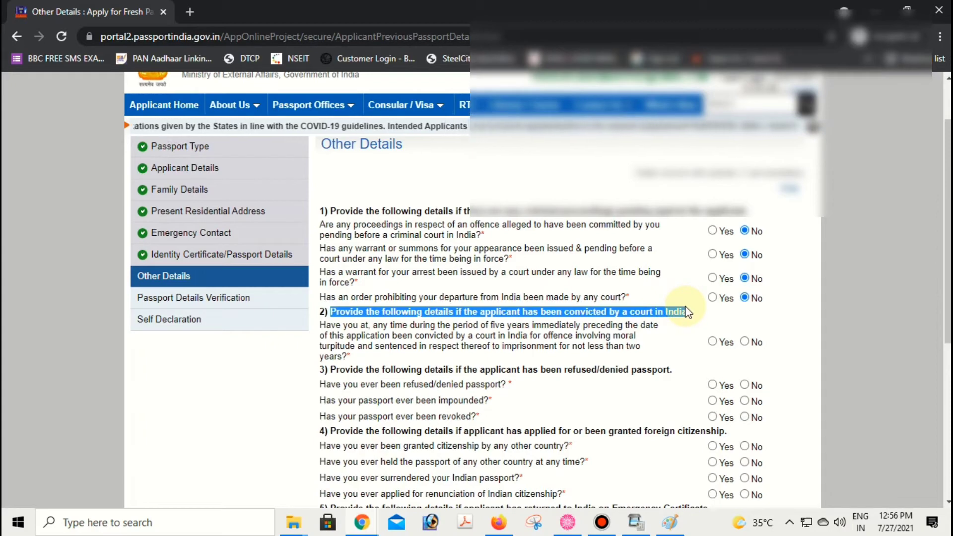
{"action": "left_click", "coordinate": [745, 341]}
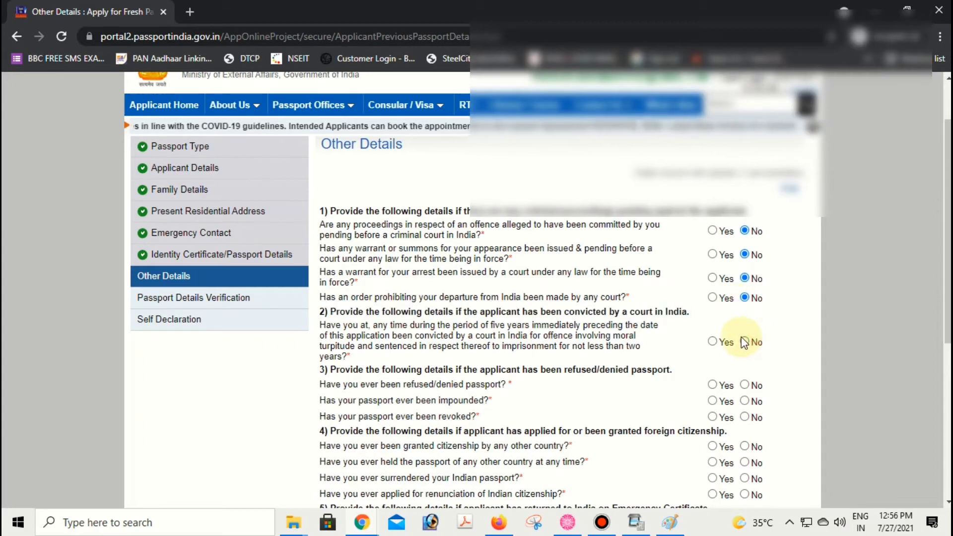
{"action": "left_click_drag", "start_coordinate": [318, 326], "coordinate": [636, 352]}
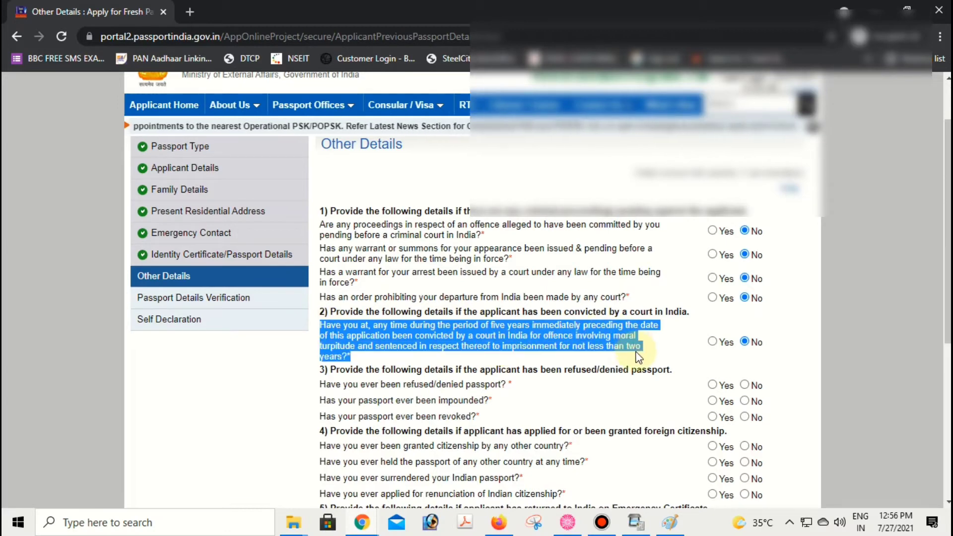
{"action": "scroll", "coordinate": [579, 292], "scroll_direction": "down", "scroll_amount": 3}
{"action": "left_click", "coordinate": [334, 232]}
{"action": "left_click_drag", "start_coordinate": [330, 229], "coordinate": [690, 238]}
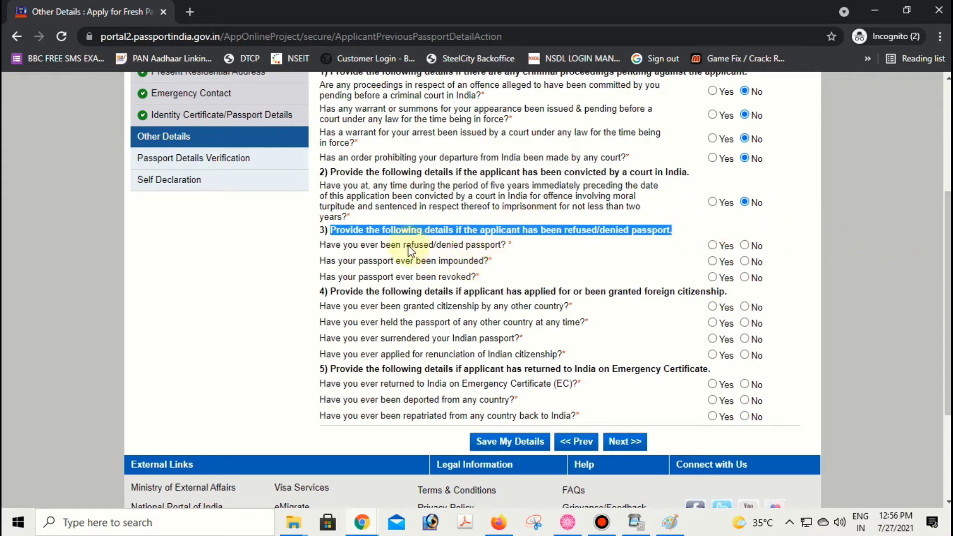
- Answer No to the refused/denied and impounded passport questions
{"action": "left_click_drag", "start_coordinate": [408, 247], "coordinate": [504, 245]}
{"action": "left_click", "coordinate": [445, 265]}
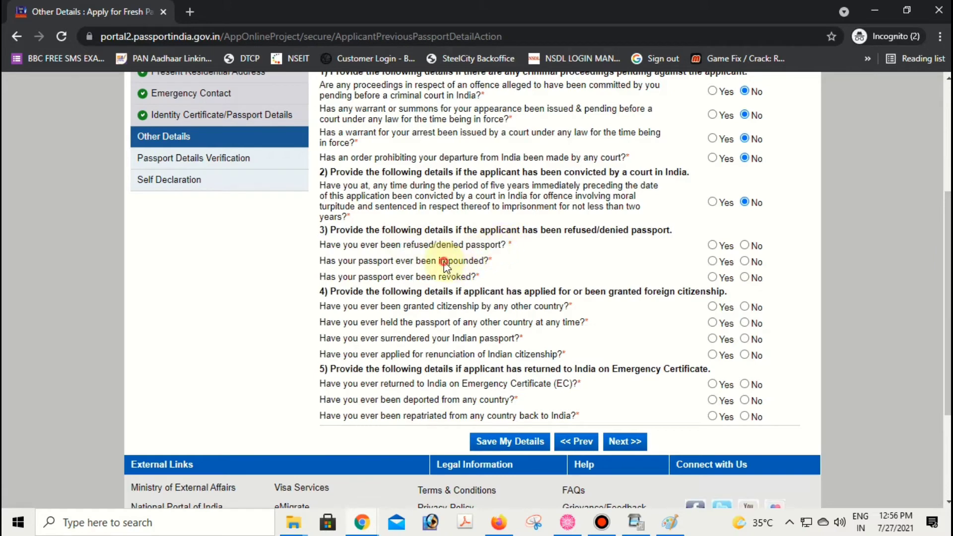
{"action": "left_click_drag", "start_coordinate": [445, 263], "coordinate": [491, 279]}
{"action": "left_click", "coordinate": [746, 245]}
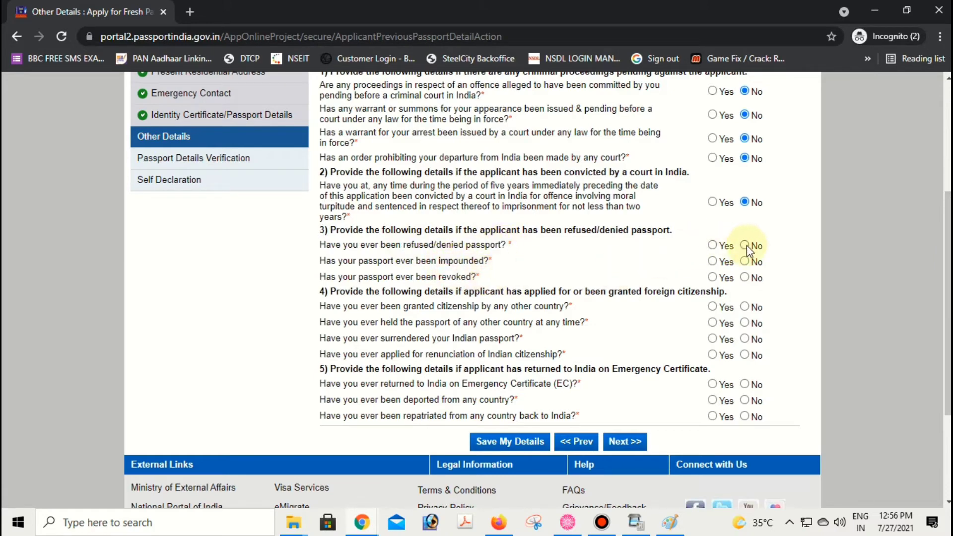
{"action": "left_click", "coordinate": [745, 262]}
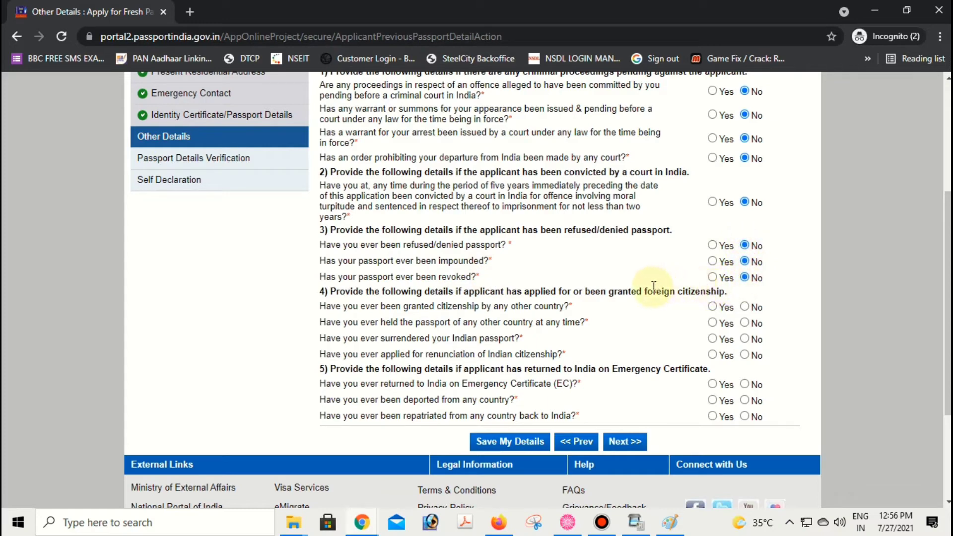
- Answer No to the foreign citizenship, foreign passport, surrendered passport and renunciation questions
{"action": "left_click_drag", "start_coordinate": [332, 291], "coordinate": [720, 290]}
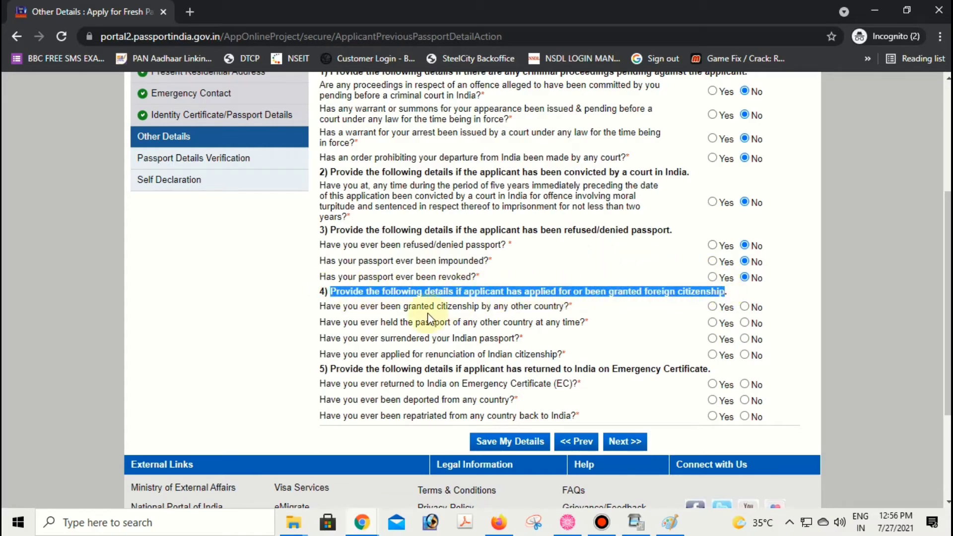
{"action": "left_click", "coordinate": [347, 304]}
{"action": "left_click_drag", "start_coordinate": [391, 292], "coordinate": [509, 294]}
{"action": "left_click", "coordinate": [430, 297]}
{"action": "left_click_drag", "start_coordinate": [358, 291], "coordinate": [720, 293]}
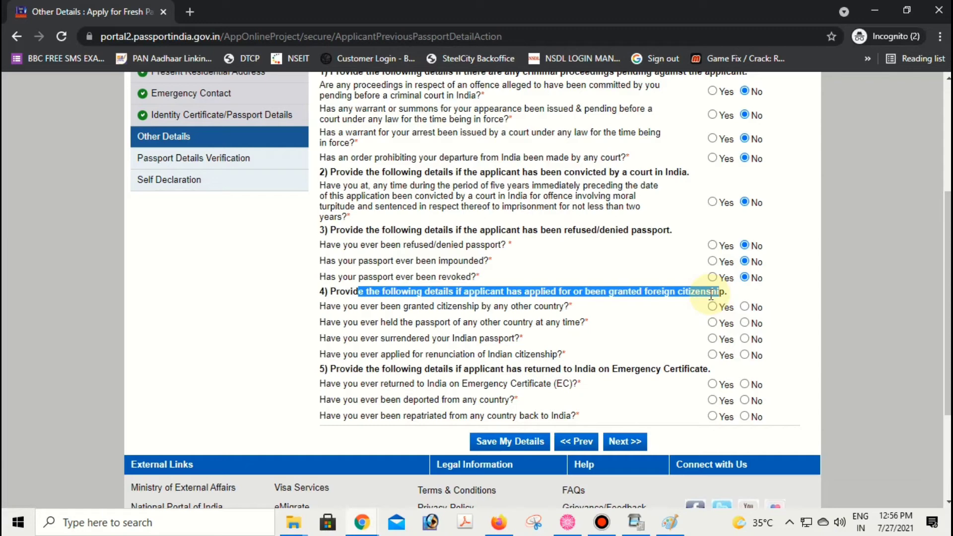
{"action": "left_click", "coordinate": [743, 306]}
{"action": "left_click", "coordinate": [743, 323]}
{"action": "left_click_drag", "start_coordinate": [551, 323], "coordinate": [360, 327]}
{"action": "double_click", "coordinate": [410, 306]}
{"action": "left_click", "coordinate": [453, 337]}
{"action": "left_click_drag", "start_coordinate": [462, 342], "coordinate": [749, 339]}
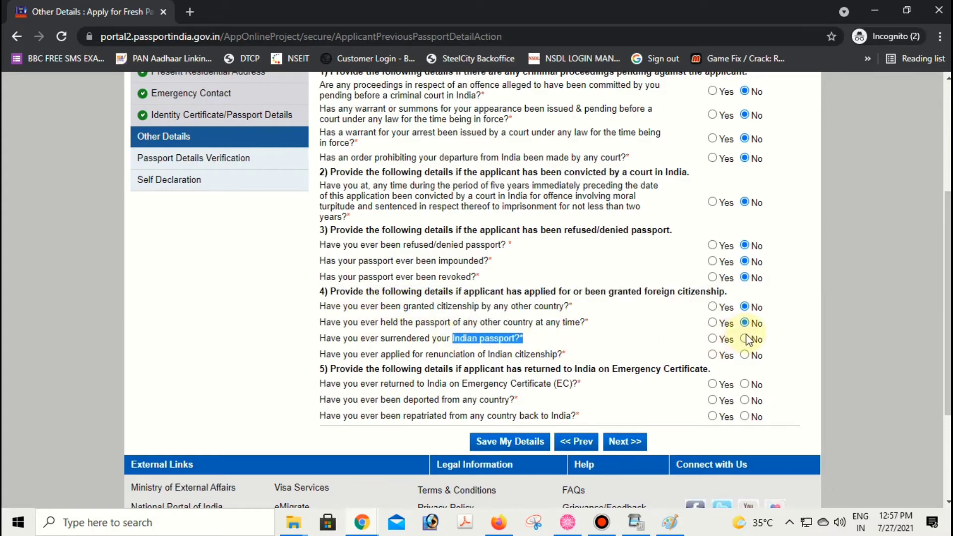
{"action": "left_click", "coordinate": [745, 340]}
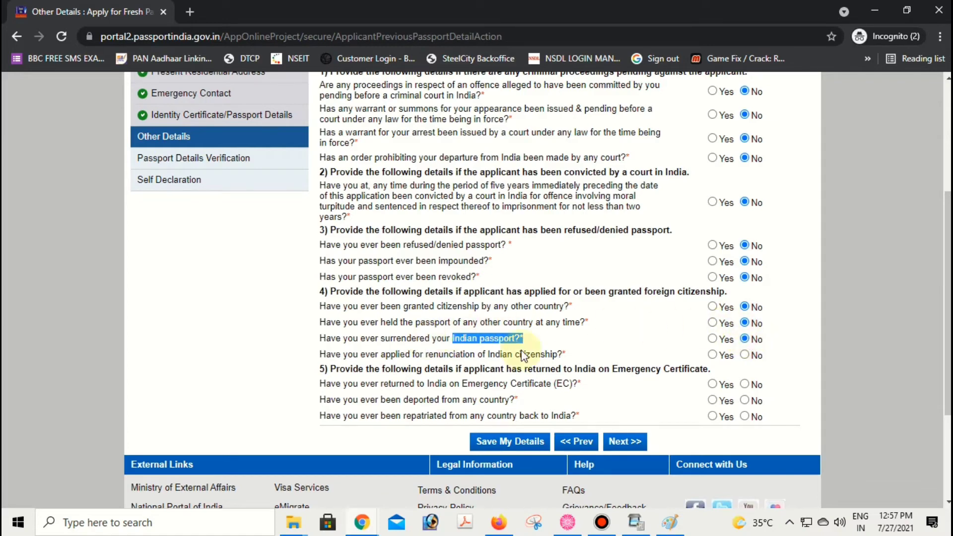
{"action": "left_click_drag", "start_coordinate": [446, 354], "coordinate": [725, 356]}
{"action": "left_click", "coordinate": [744, 355]}
- Answer No to the Emergency Certificate and repatriation questions
{"action": "scroll", "coordinate": [634, 332], "scroll_direction": "down", "scroll_amount": 2}
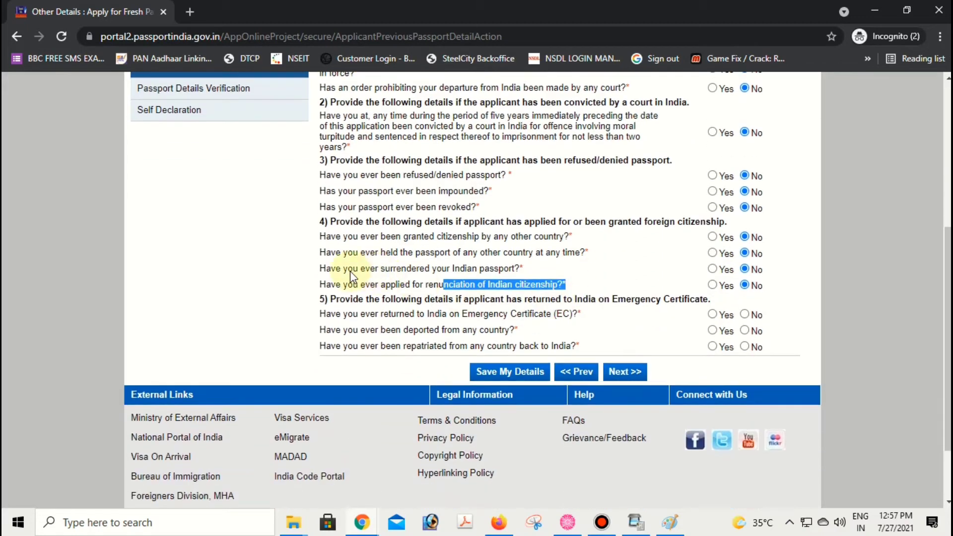
{"action": "left_click_drag", "start_coordinate": [325, 301], "coordinate": [679, 303]}
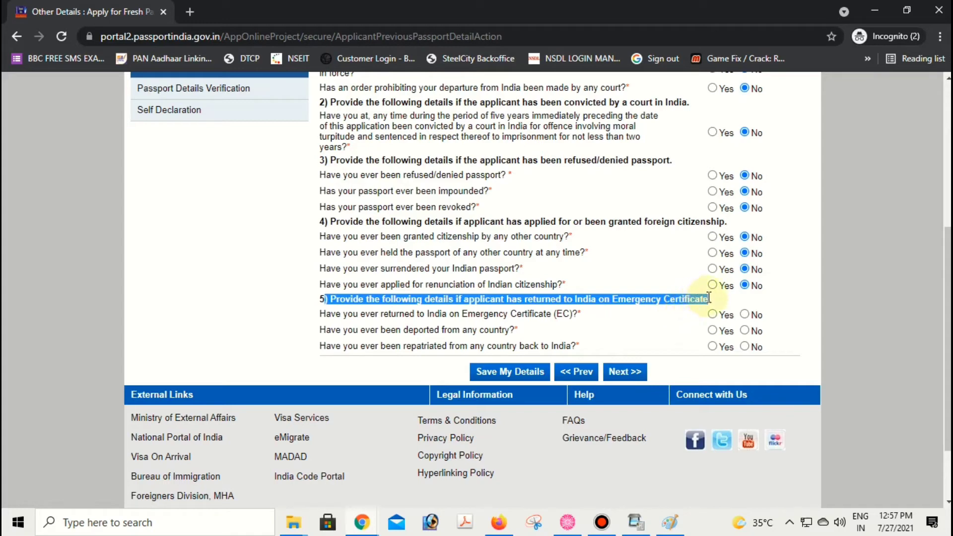
{"action": "left_click_drag", "start_coordinate": [466, 315], "coordinate": [586, 317]}
{"action": "left_click", "coordinate": [745, 314]}
{"action": "left_click", "coordinate": [743, 346]}
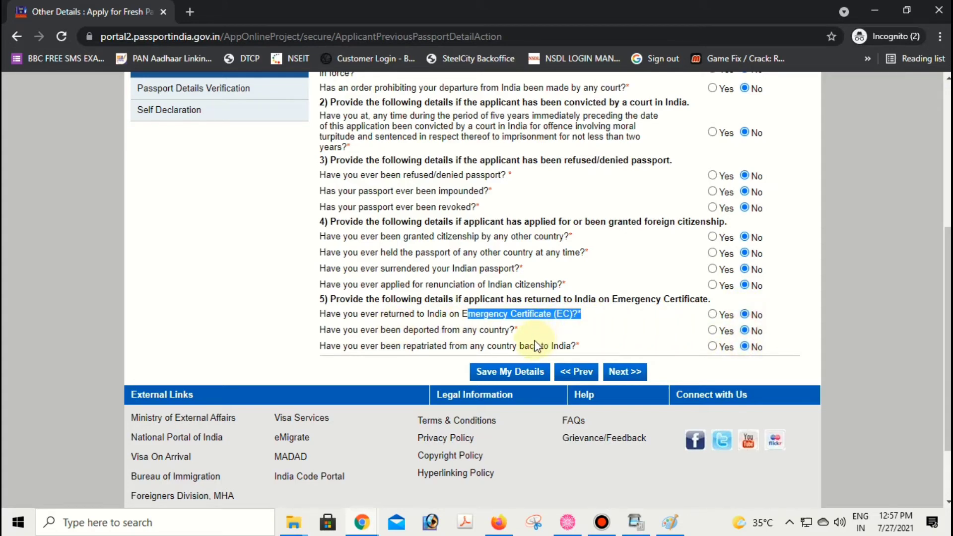
{"action": "scroll", "coordinate": [631, 317], "scroll_direction": "down", "scroll_amount": 2}
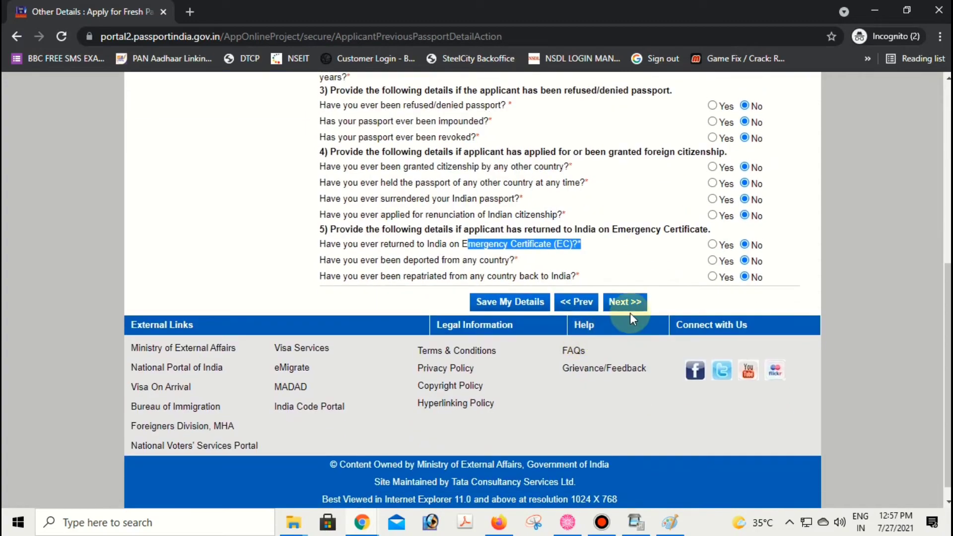
{"action": "scroll", "coordinate": [607, 283], "scroll_direction": "up", "scroll_amount": 5}
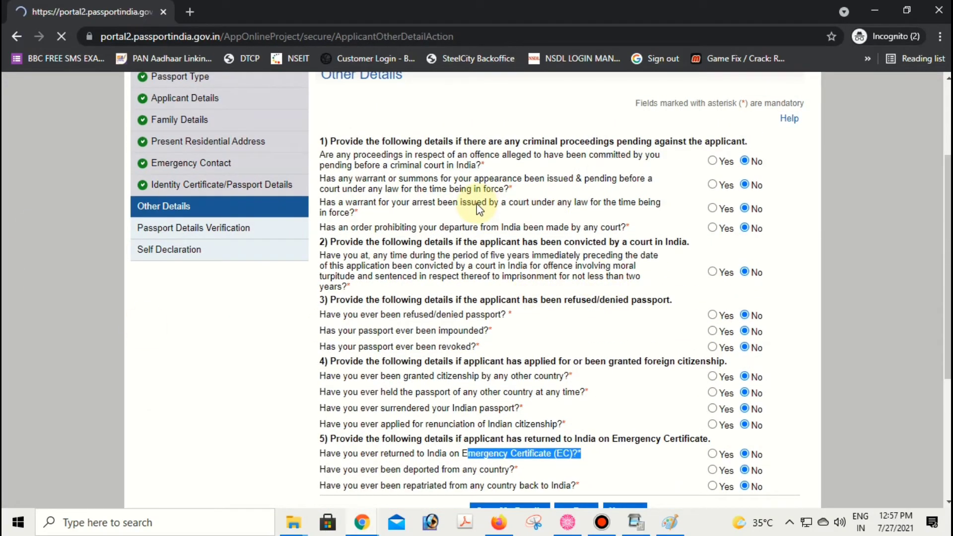
- Scroll through the Applicant Passport Preview to review the entered details
{"action": "scroll", "coordinate": [468, 198], "scroll_direction": "down", "scroll_amount": 8}
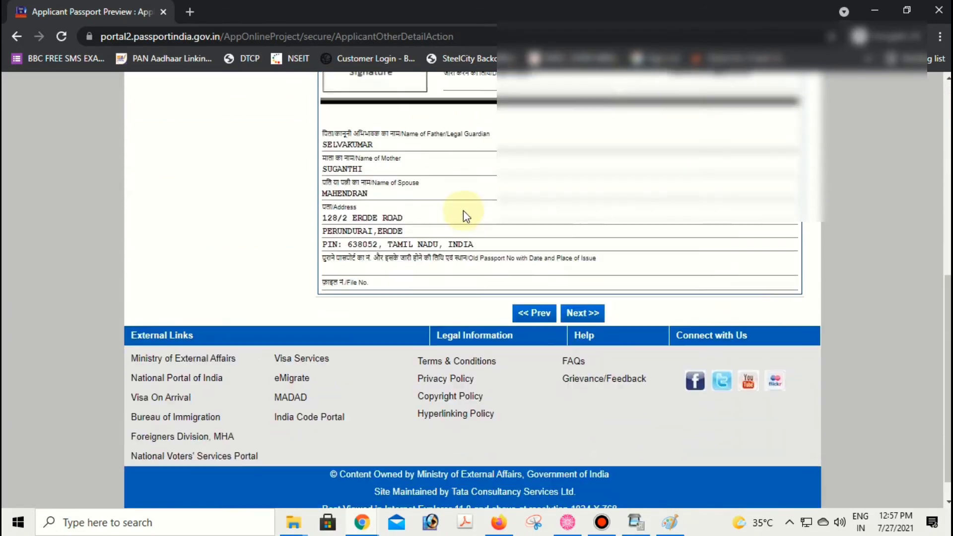
{"action": "scroll", "coordinate": [463, 213], "scroll_direction": "up", "scroll_amount": 3}
{"action": "scroll", "coordinate": [464, 213], "scroll_direction": "up", "scroll_amount": 6}
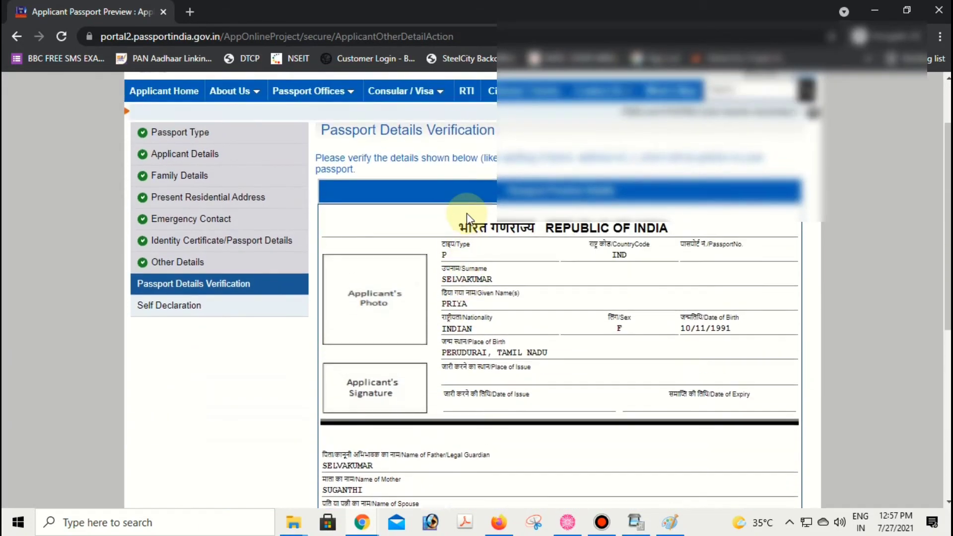
{"action": "scroll", "coordinate": [466, 213], "scroll_direction": "down", "scroll_amount": 8}
{"action": "scroll", "coordinate": [404, 213], "scroll_direction": "up", "scroll_amount": 8}
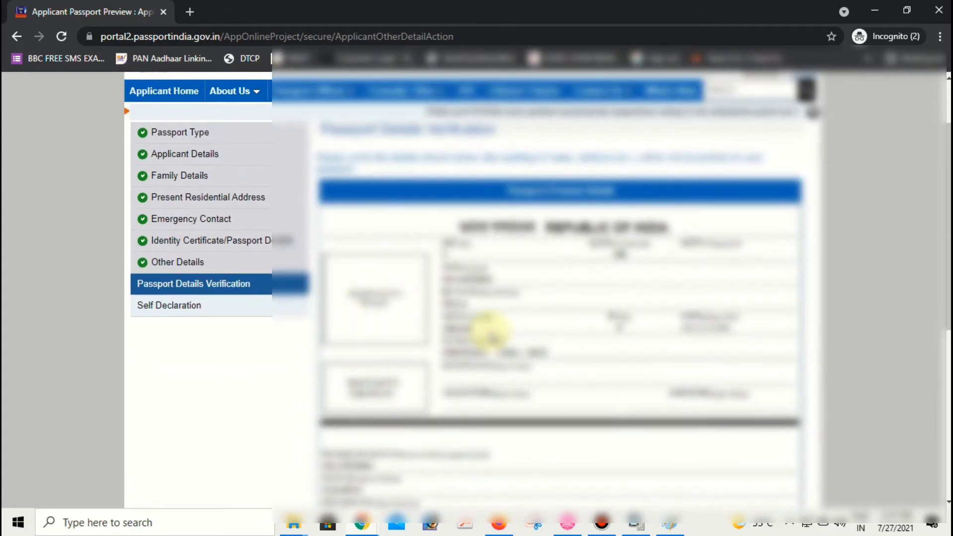
{"action": "scroll", "coordinate": [548, 320], "scroll_direction": "down", "scroll_amount": 3}
{"action": "scroll", "coordinate": [553, 320], "scroll_direction": "down", "scroll_amount": 3}
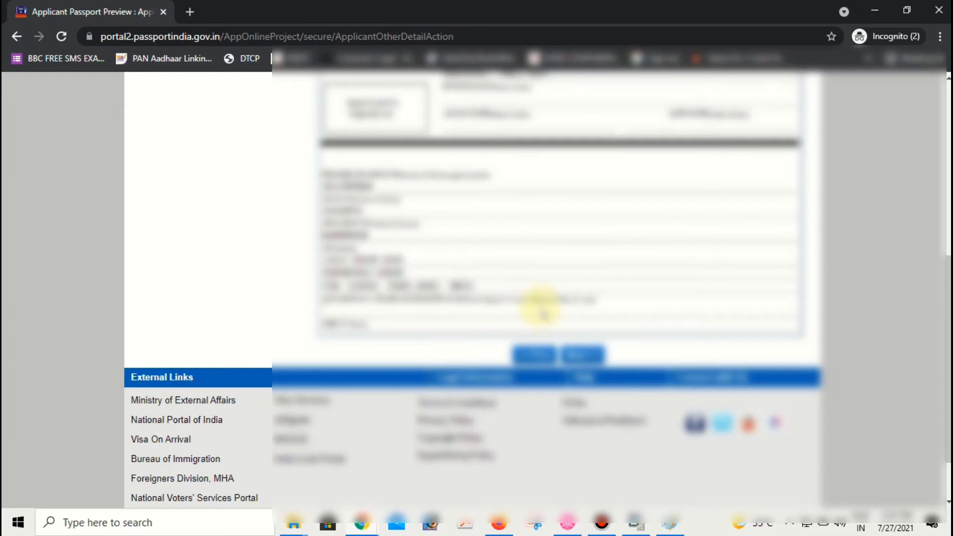
{"action": "scroll", "coordinate": [540, 300], "scroll_direction": "up", "scroll_amount": 8}
{"action": "scroll", "coordinate": [540, 300], "scroll_direction": "down", "scroll_amount": 10}
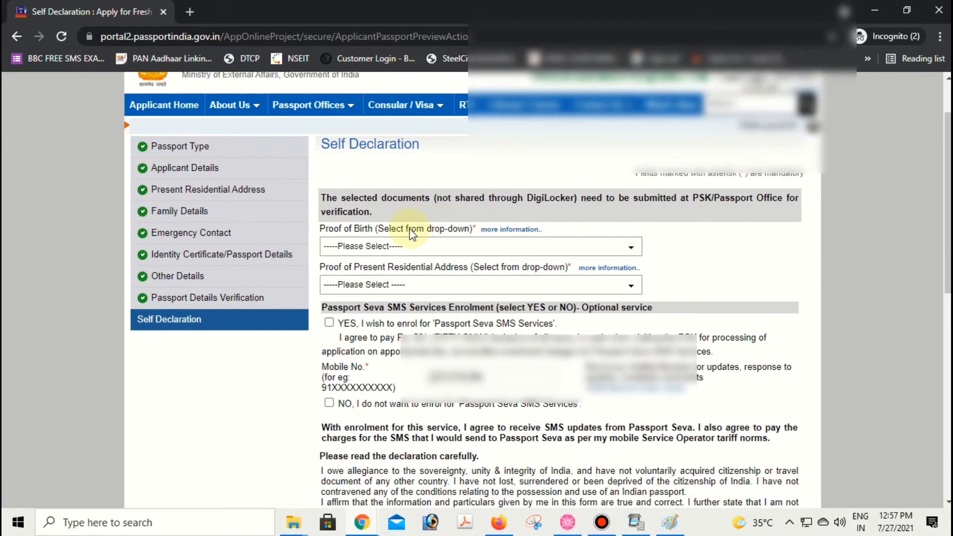
- Choose Aadhaar Card/E-Aadhaar from the Proof of Birth list on the Self Declaration form
{"action": "left_click", "coordinate": [382, 247]}
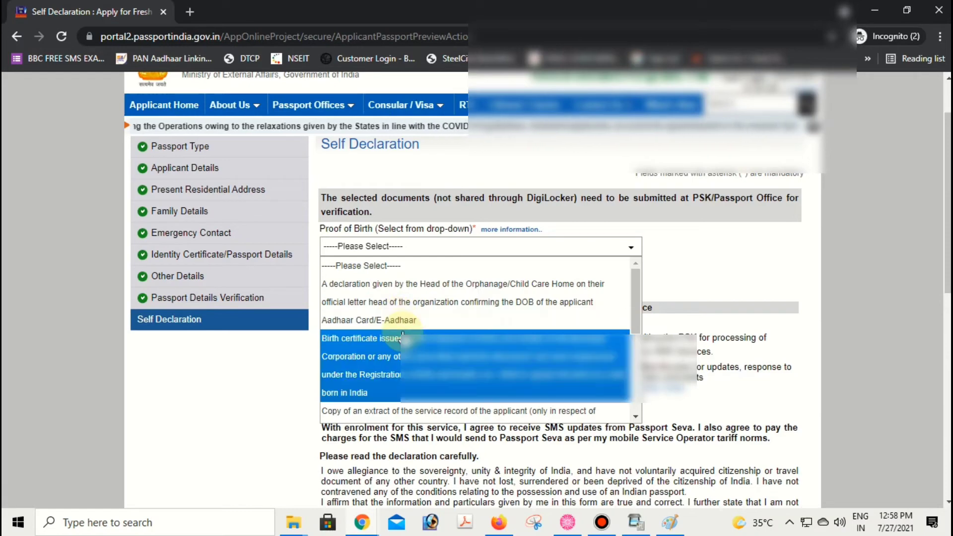
{"action": "scroll", "coordinate": [402, 335], "scroll_direction": "down", "scroll_amount": 2}
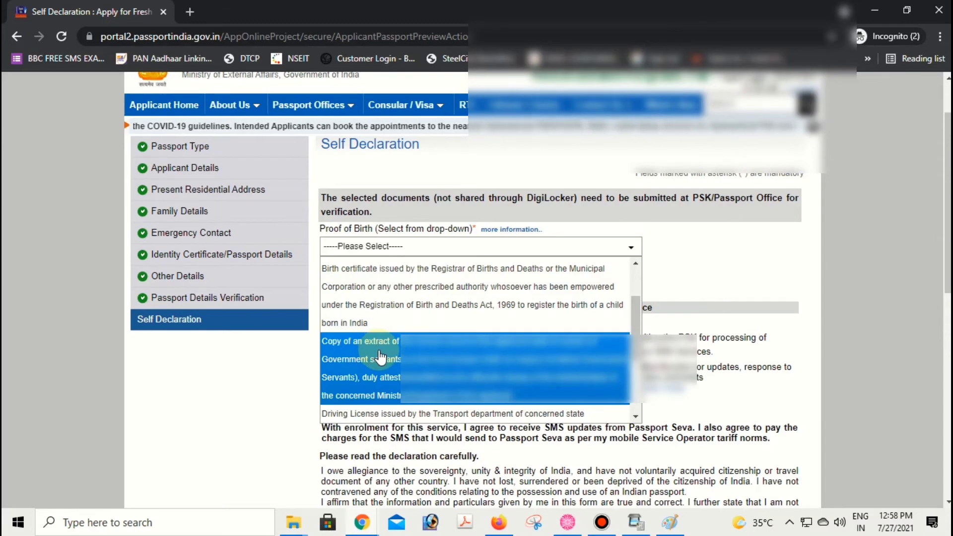
{"action": "scroll", "coordinate": [381, 356], "scroll_direction": "down", "scroll_amount": 2}
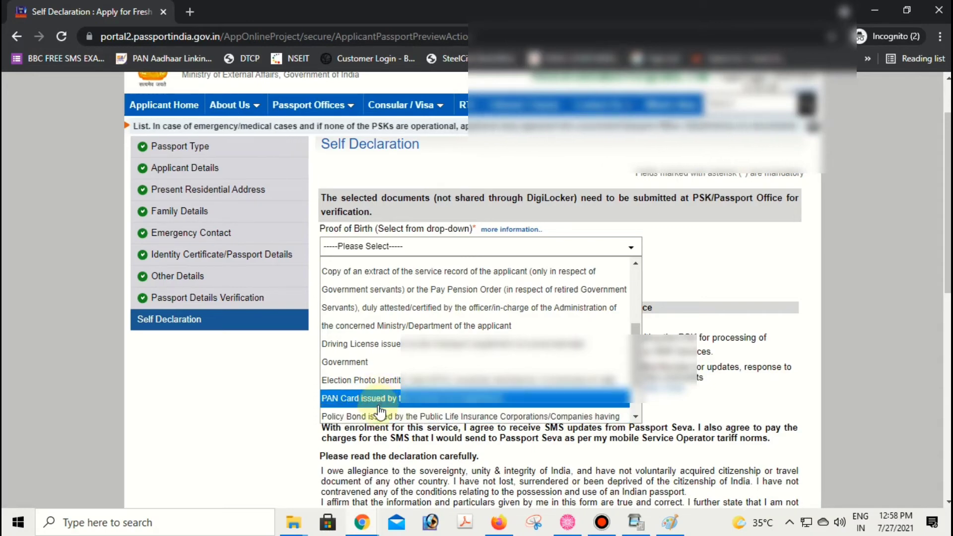
{"action": "scroll", "coordinate": [353, 386], "scroll_direction": "down", "scroll_amount": 2}
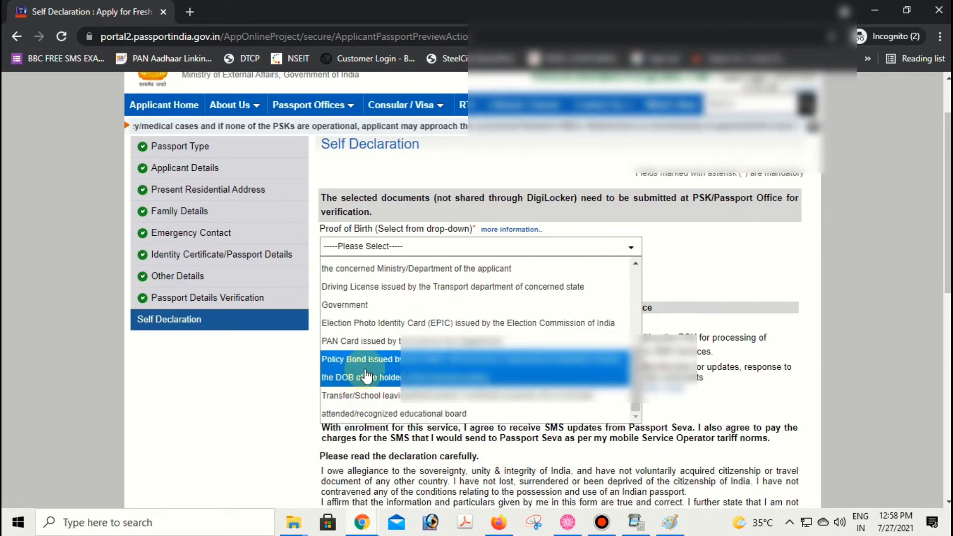
{"action": "scroll", "coordinate": [397, 412], "scroll_direction": "down", "scroll_amount": 2}
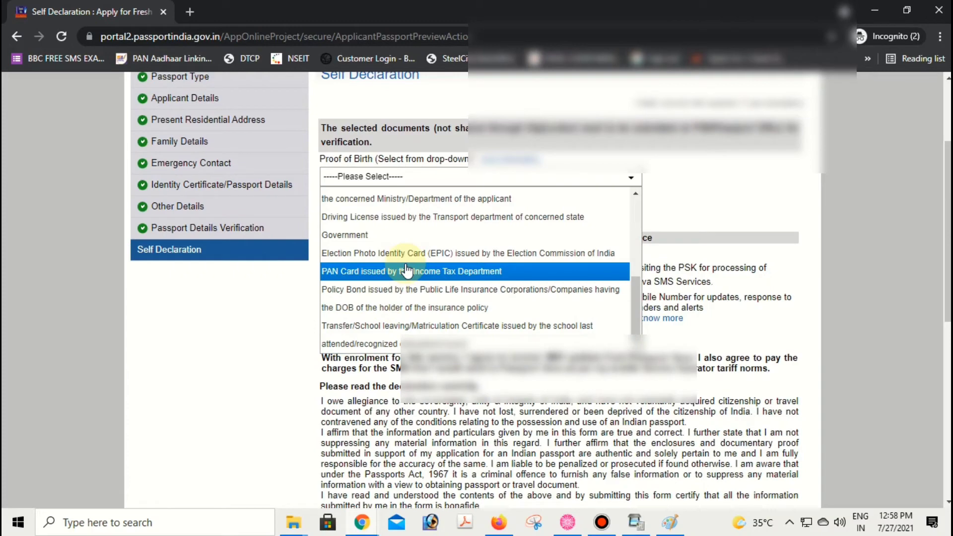
{"action": "scroll", "coordinate": [405, 270], "scroll_direction": "up", "scroll_amount": 5}
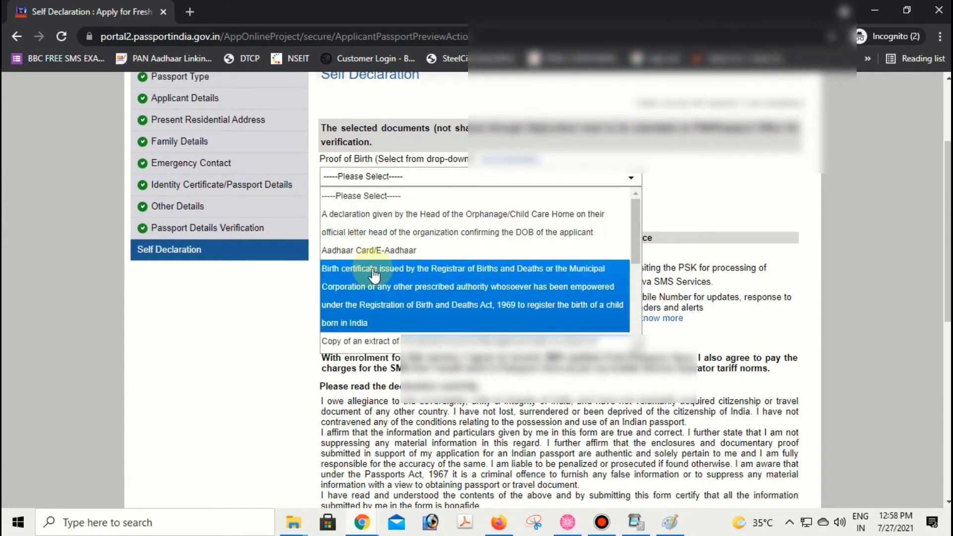
{"action": "scroll", "coordinate": [377, 267], "scroll_direction": "up", "scroll_amount": 4}
{"action": "scroll", "coordinate": [367, 322], "scroll_direction": "down", "scroll_amount": 2}
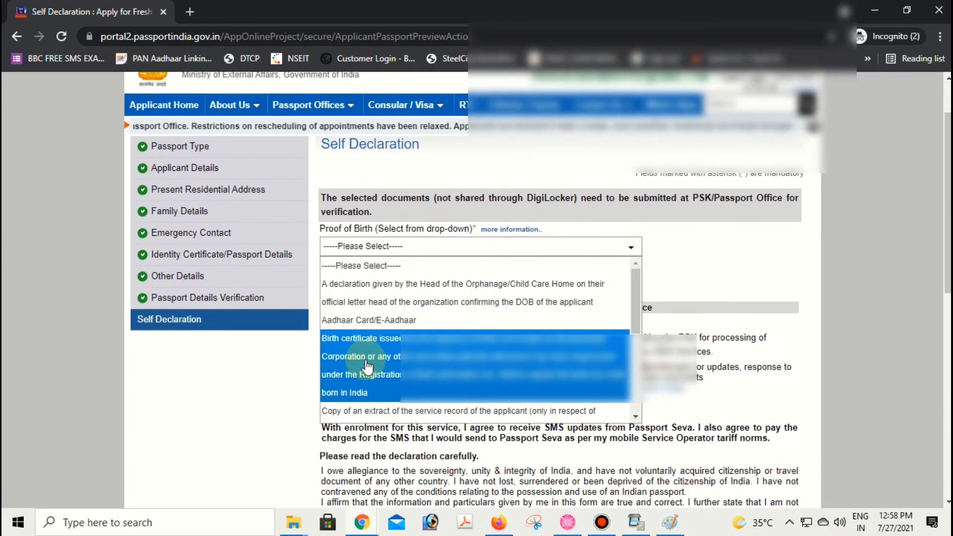
{"action": "scroll", "coordinate": [365, 347], "scroll_direction": "down", "scroll_amount": 4}
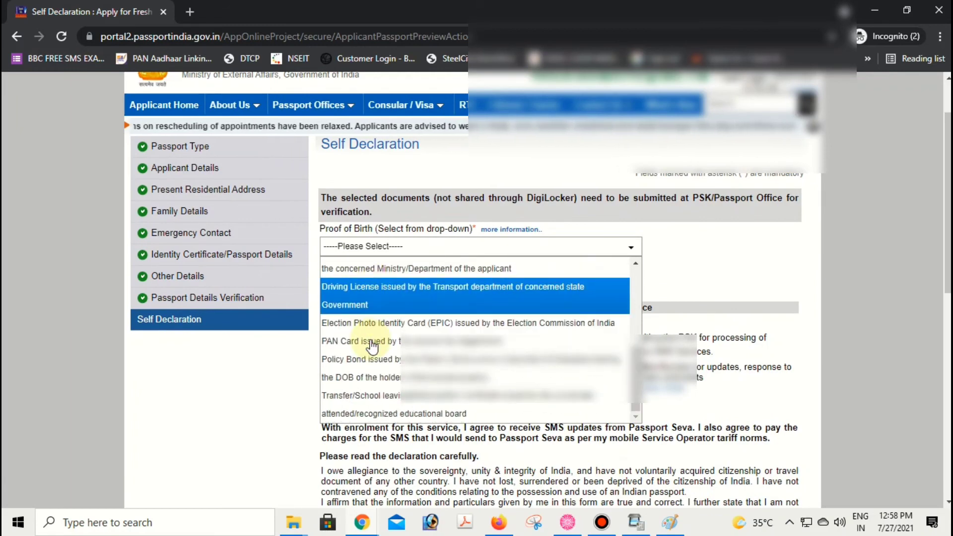
{"action": "scroll", "coordinate": [370, 344], "scroll_direction": "down", "scroll_amount": 2}
{"action": "scroll", "coordinate": [373, 312], "scroll_direction": "up", "scroll_amount": 5}
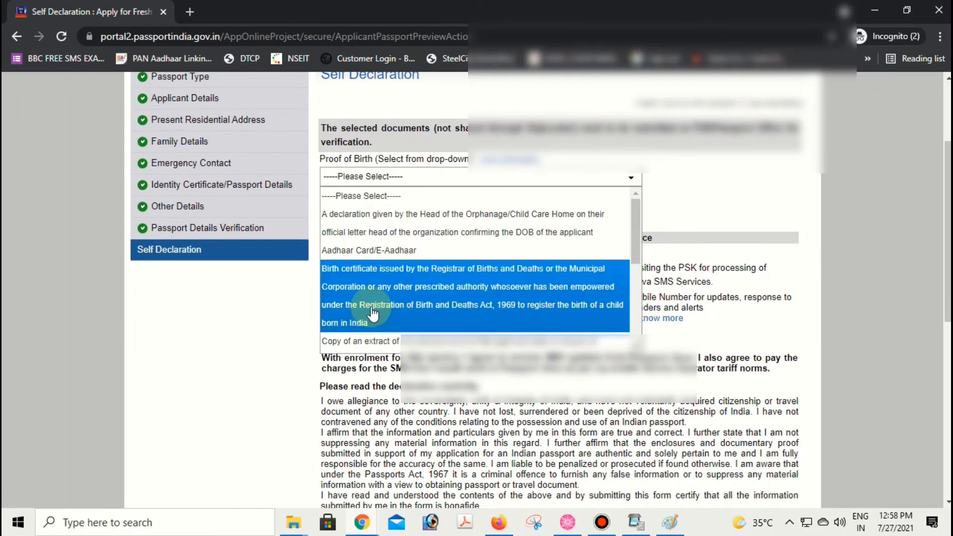
{"action": "left_click", "coordinate": [367, 251]}
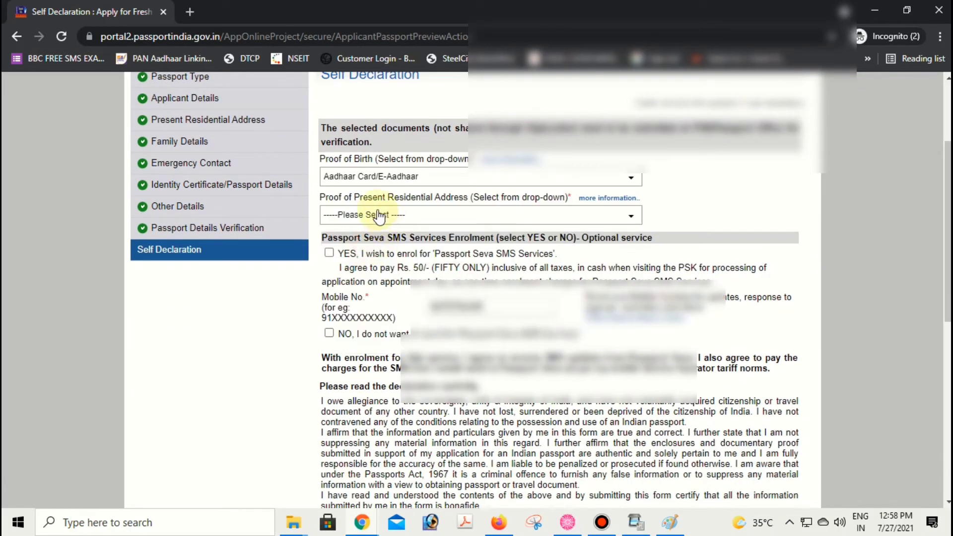
- Pick Aadhaar Card (Address Proof) as address proof and opt YES for Passport Seva SMS enrolment
{"action": "left_click", "coordinate": [394, 214]}
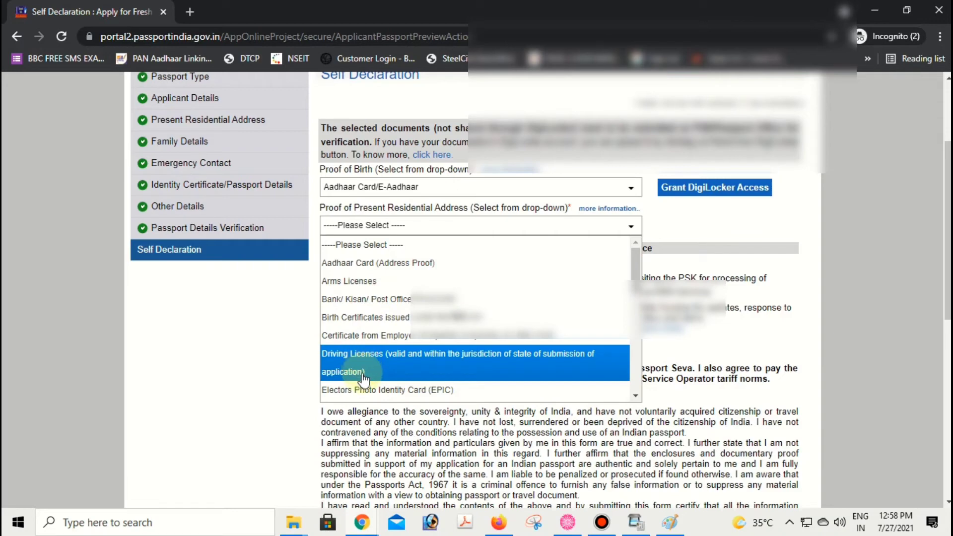
{"action": "left_click", "coordinate": [374, 263]}
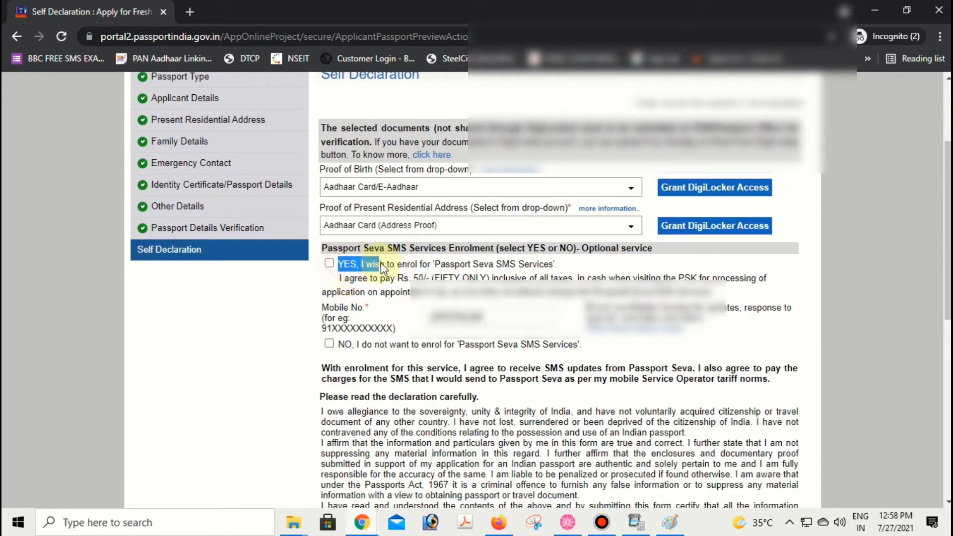
{"action": "left_click_drag", "start_coordinate": [413, 268], "coordinate": [567, 276]}
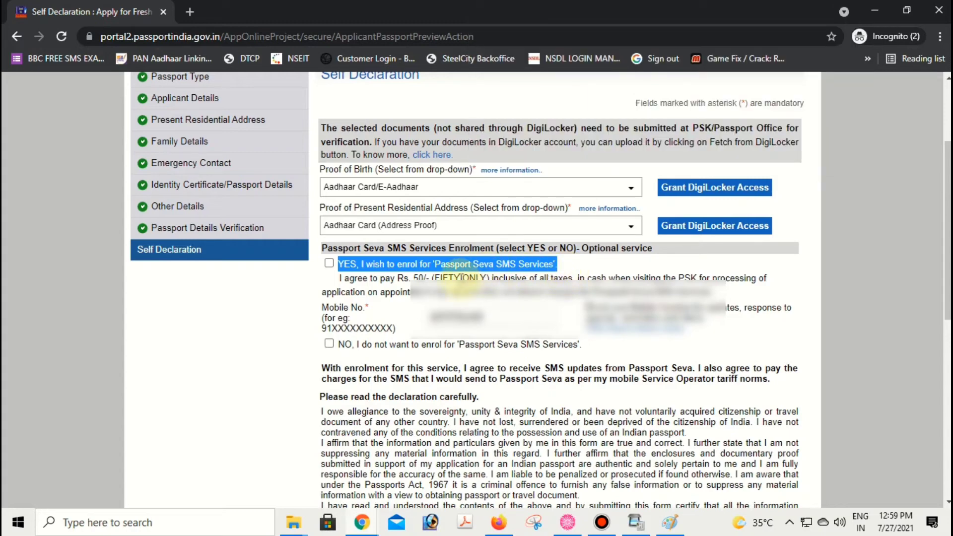
{"action": "left_click", "coordinate": [329, 263]}
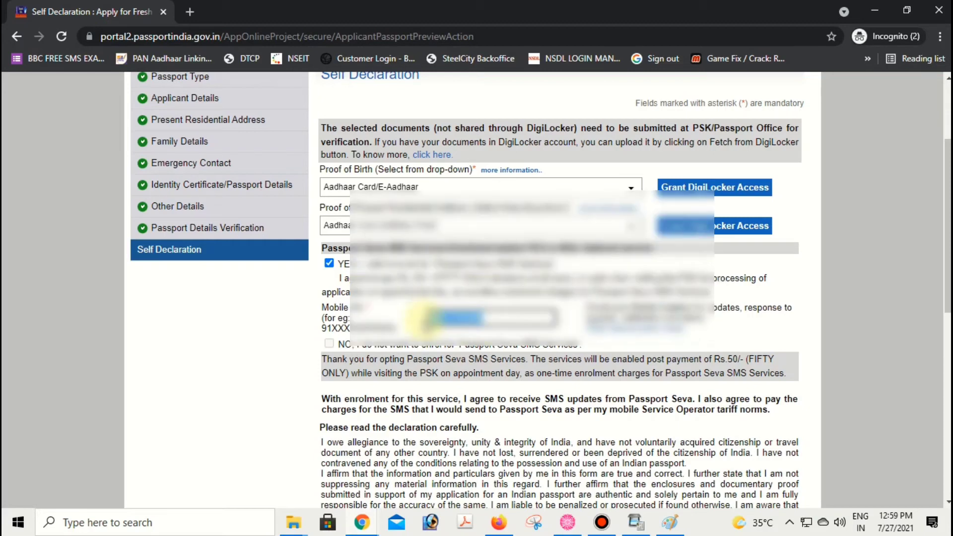
{"action": "scroll", "coordinate": [424, 317], "scroll_direction": "down", "scroll_amount": 1}
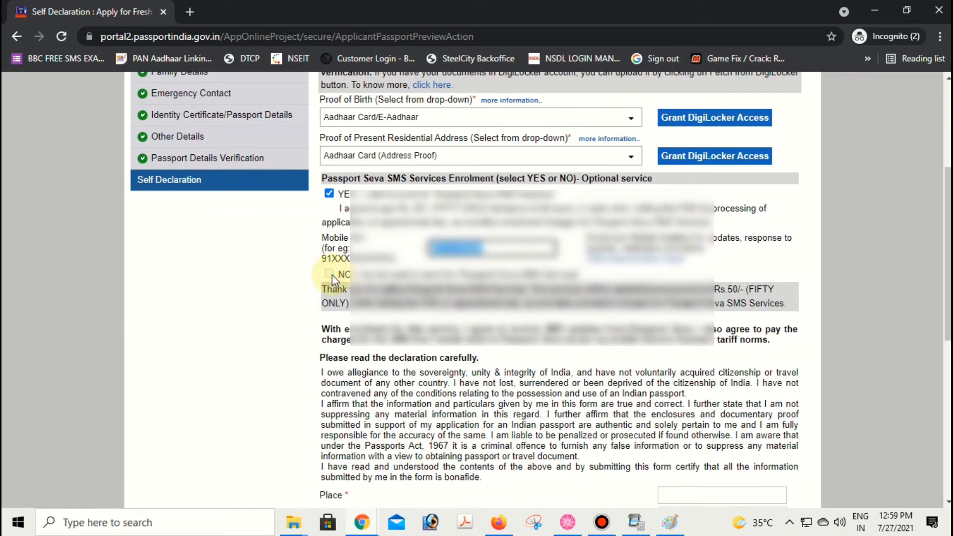
{"action": "left_click", "coordinate": [329, 193]}
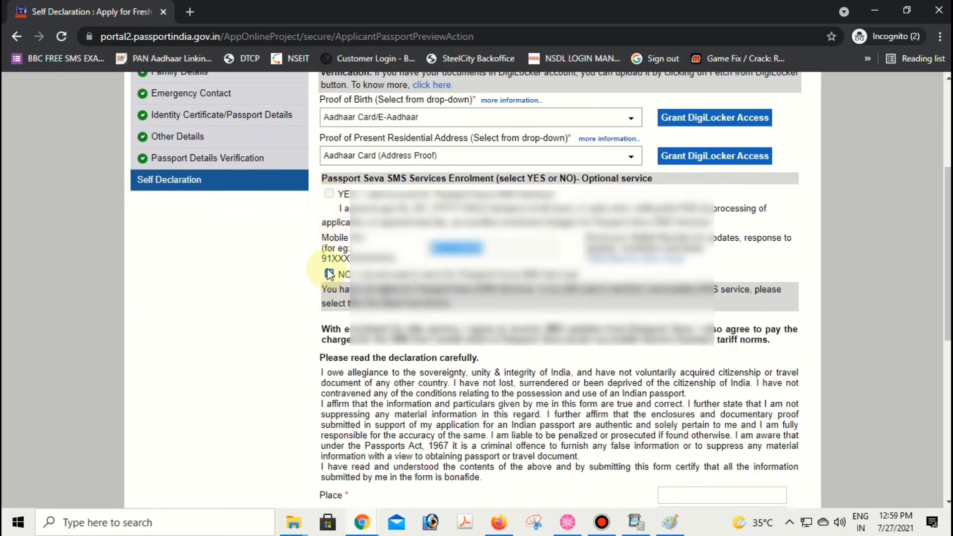
{"action": "left_click", "coordinate": [328, 194]}
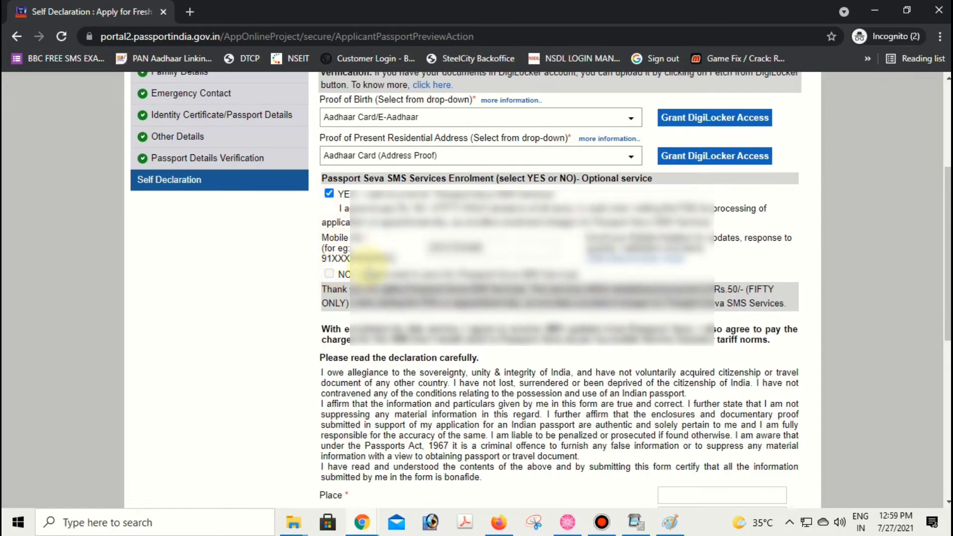
{"action": "scroll", "coordinate": [370, 258], "scroll_direction": "down", "scroll_amount": 4}
{"action": "left_click", "coordinate": [703, 287]}
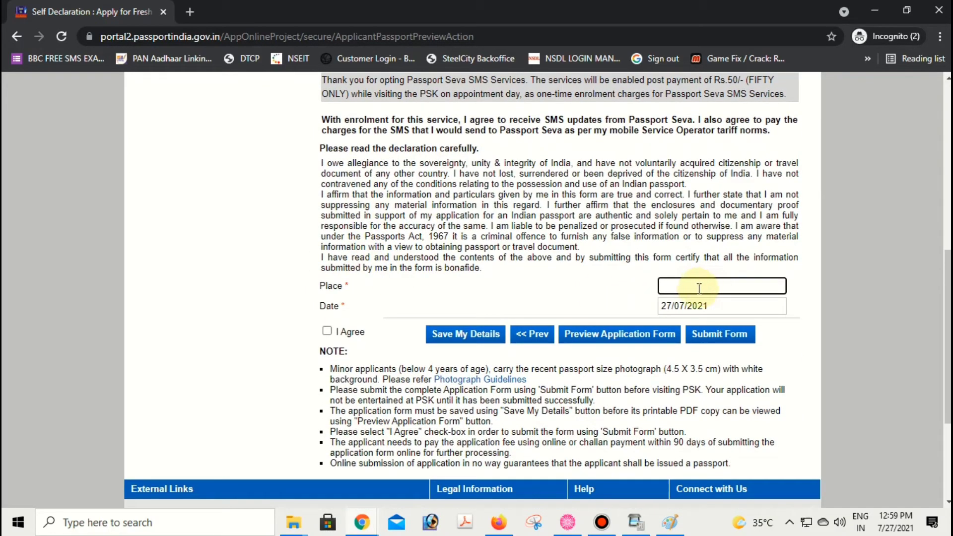
- Enter ERODE as the Place and tick I Agree on the declaration
{"action": "type", "text": "ERODE"}
{"action": "left_click", "coordinate": [327, 331]}
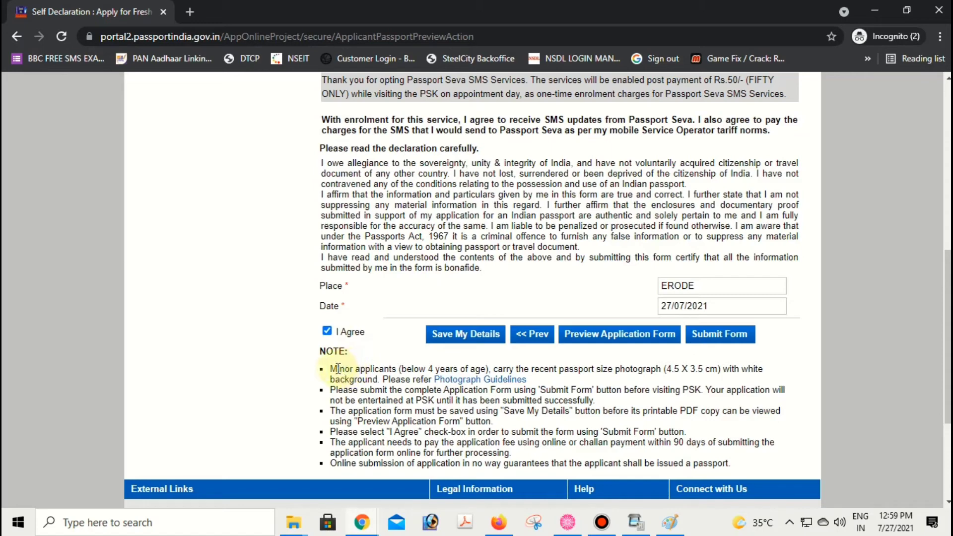
{"action": "left_click_drag", "start_coordinate": [332, 367], "coordinate": [528, 381]}
- Save My Details and confirm the 'saved successfully' message appears
{"action": "scroll", "coordinate": [482, 245], "scroll_direction": "down", "scroll_amount": 1}
{"action": "left_click", "coordinate": [477, 263]}
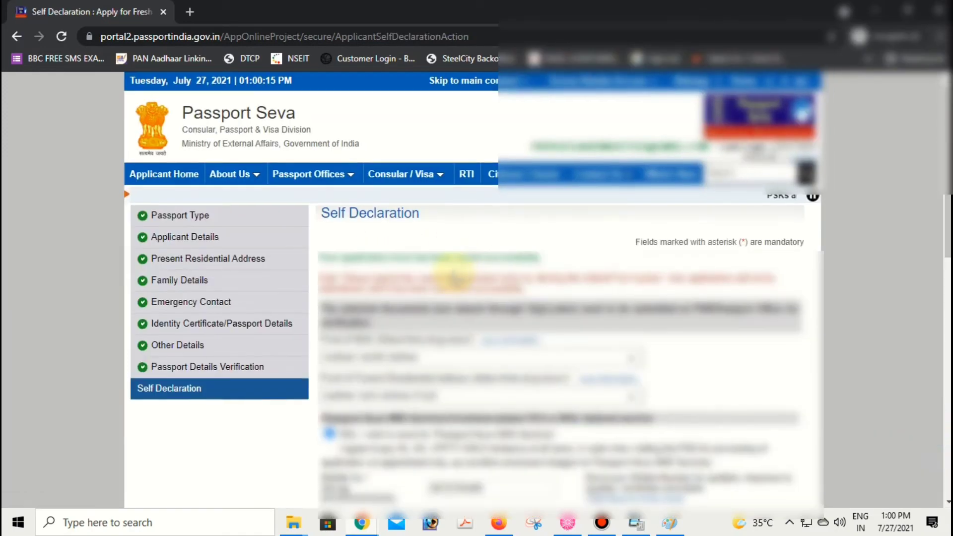
{"action": "scroll", "coordinate": [380, 211], "scroll_direction": "down", "scroll_amount": 2}
{"action": "scroll", "coordinate": [377, 206], "scroll_direction": "up", "scroll_amount": 2}
{"action": "left_click_drag", "start_coordinate": [321, 257], "coordinate": [541, 261]}
{"action": "scroll", "coordinate": [463, 278], "scroll_direction": "down", "scroll_amount": 5}
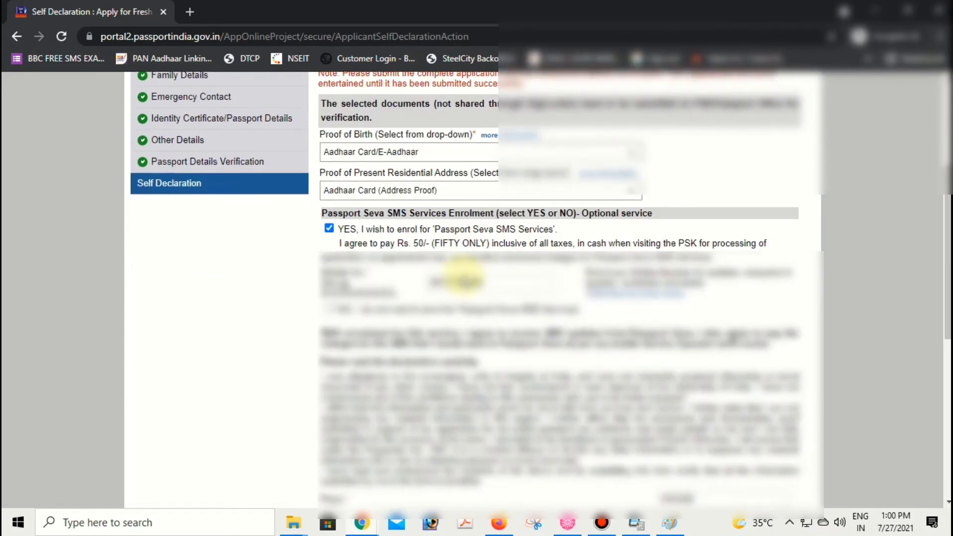
{"action": "scroll", "coordinate": [463, 278], "scroll_direction": "down", "scroll_amount": 3}
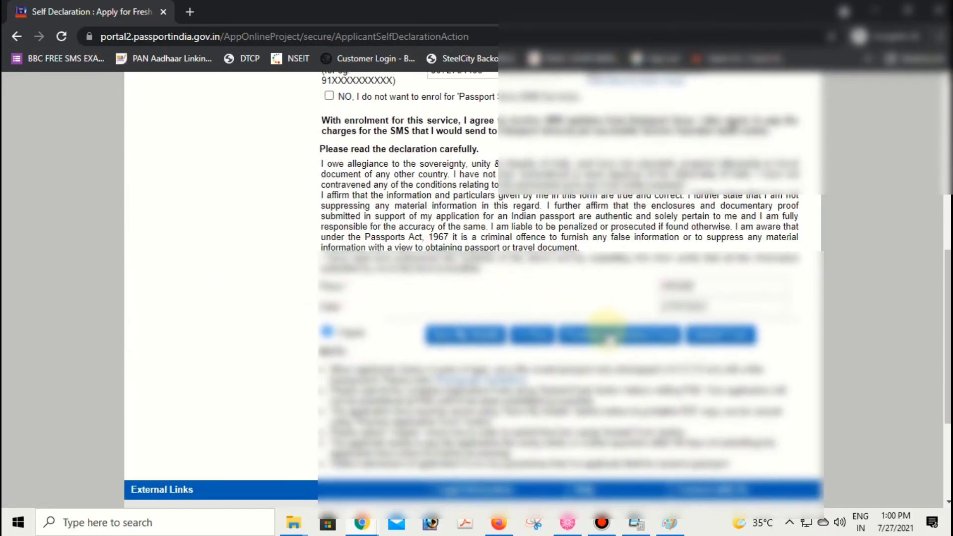
- Preview the full Passport Application Form in a new tab, then return to the declaration tab
{"action": "left_click", "coordinate": [606, 334]}
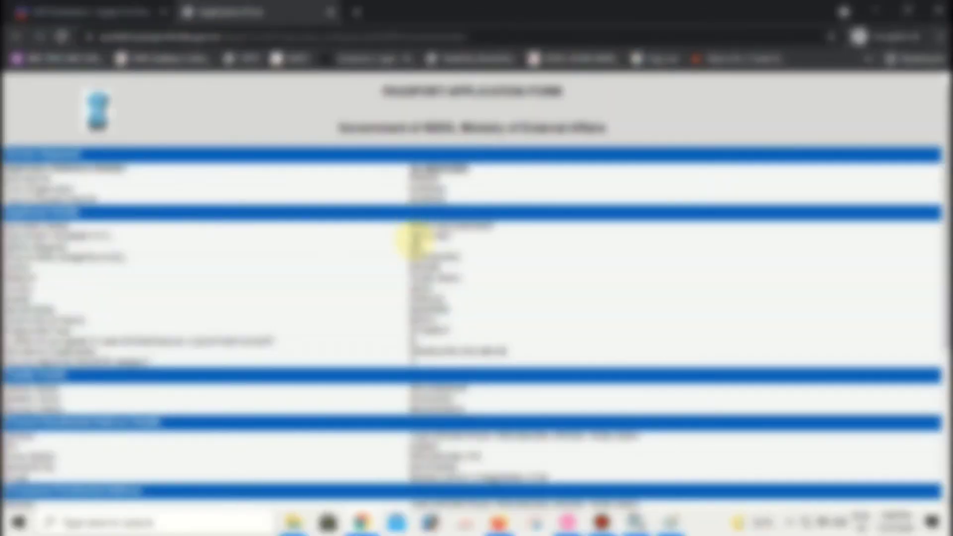
{"action": "scroll", "coordinate": [158, 177], "scroll_direction": "down", "scroll_amount": 5}
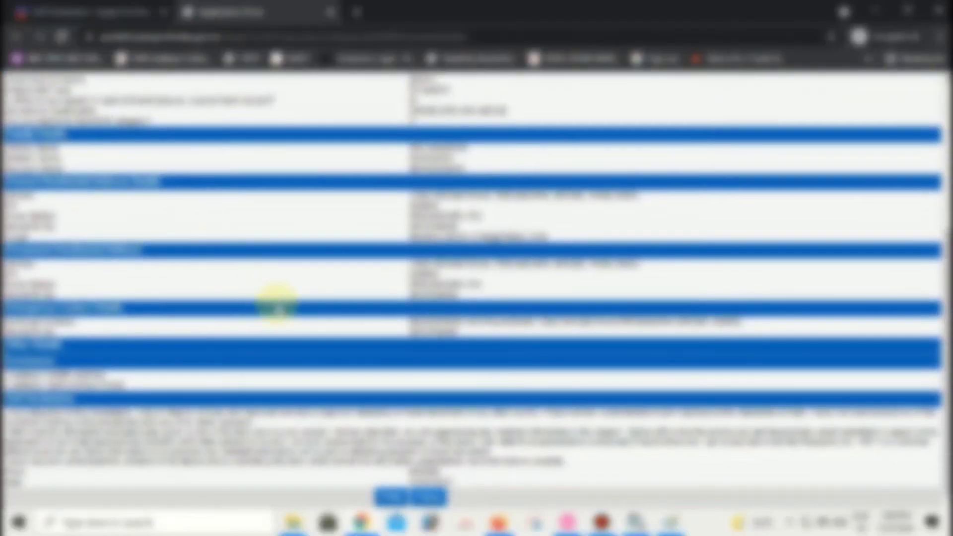
{"action": "scroll", "coordinate": [283, 333], "scroll_direction": "up", "scroll_amount": 5}
{"action": "scroll", "coordinate": [284, 333], "scroll_direction": "down", "scroll_amount": 5}
{"action": "scroll", "coordinate": [286, 330], "scroll_direction": "up", "scroll_amount": 5}
{"action": "scroll", "coordinate": [284, 325], "scroll_direction": "down", "scroll_amount": 5}
{"action": "scroll", "coordinate": [283, 326], "scroll_direction": "up", "scroll_amount": 5}
{"action": "scroll", "coordinate": [284, 325], "scroll_direction": "down", "scroll_amount": 5}
{"action": "scroll", "coordinate": [286, 329], "scroll_direction": "up", "scroll_amount": 2}
{"action": "scroll", "coordinate": [285, 327], "scroll_direction": "down", "scroll_amount": 2}
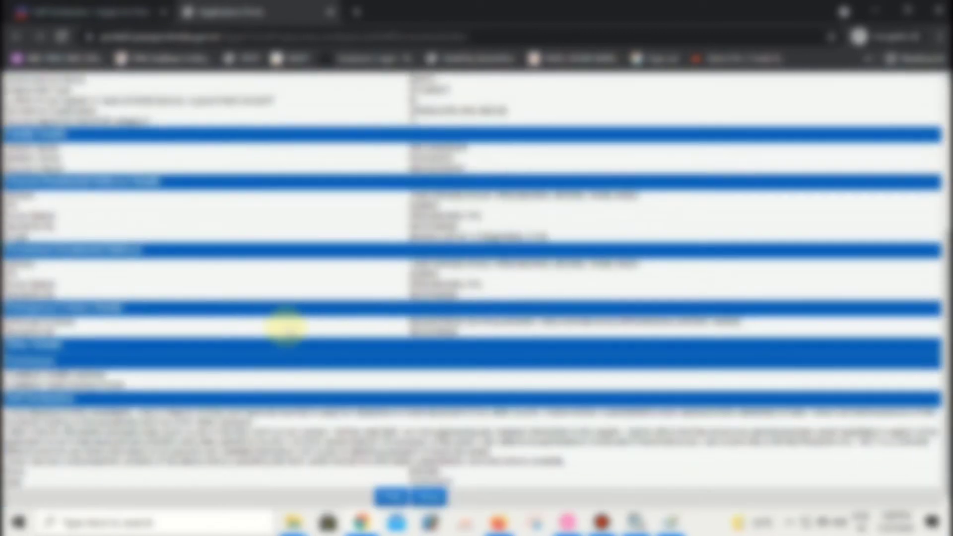
{"action": "scroll", "coordinate": [285, 327], "scroll_direction": "up", "scroll_amount": 5}
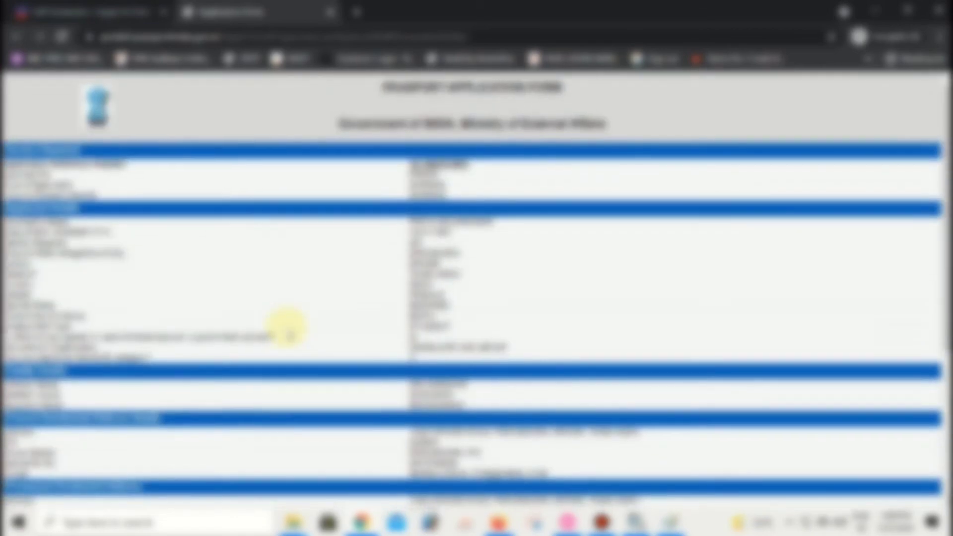
{"action": "scroll", "coordinate": [285, 326], "scroll_direction": "down", "scroll_amount": 4}
{"action": "scroll", "coordinate": [285, 325], "scroll_direction": "up", "scroll_amount": 5}
{"action": "left_click", "coordinate": [104, 12]}
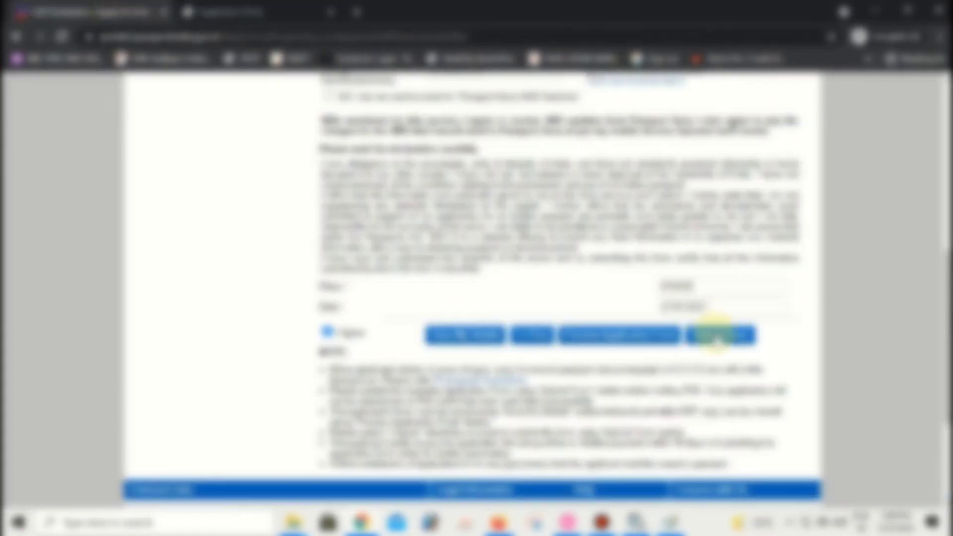
- Submit the application and choose State Bank MOPS online payment to reach appointment scheduling
{"action": "left_click", "coordinate": [736, 335]}
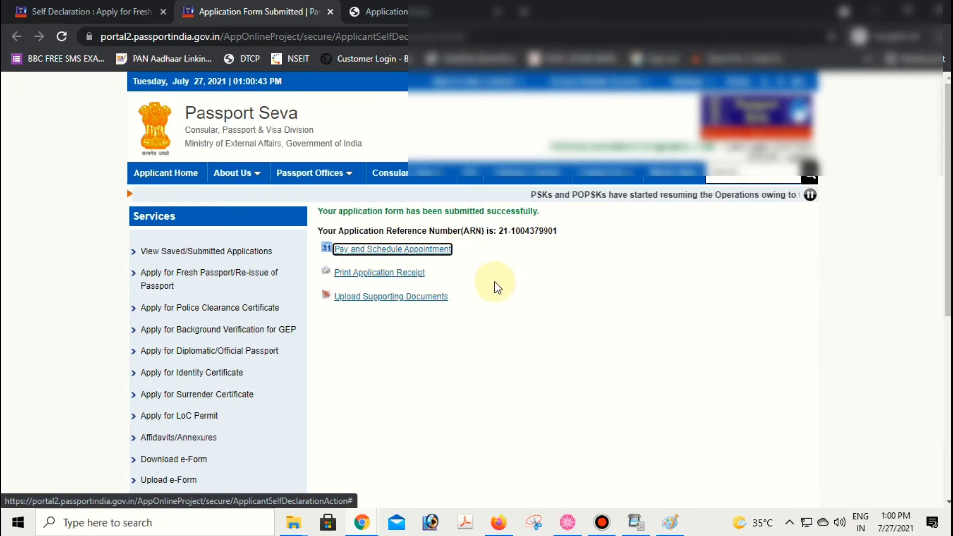
{"action": "left_click", "coordinate": [404, 258]}
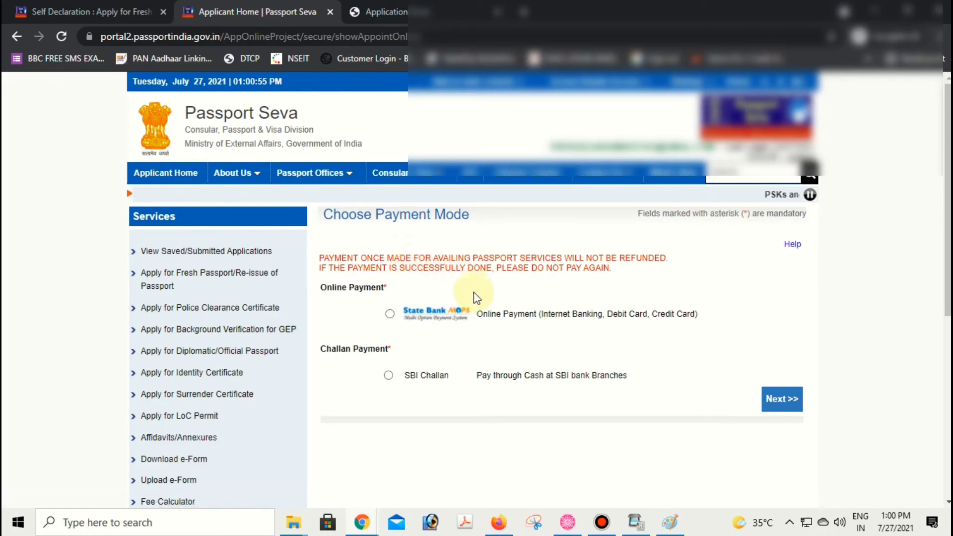
{"action": "scroll", "coordinate": [473, 292], "scroll_direction": "down", "scroll_amount": 2}
{"action": "left_click", "coordinate": [389, 244]}
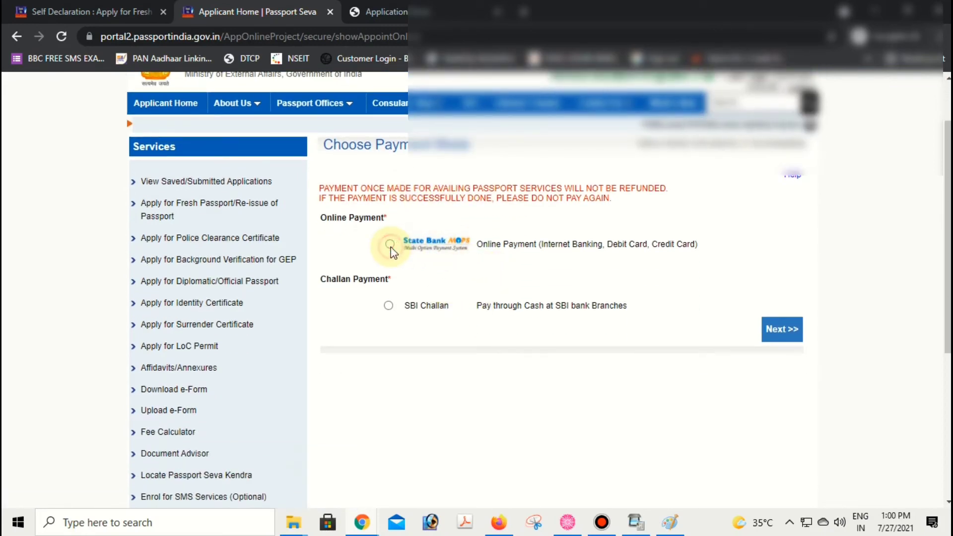
{"action": "left_click", "coordinate": [772, 341]}
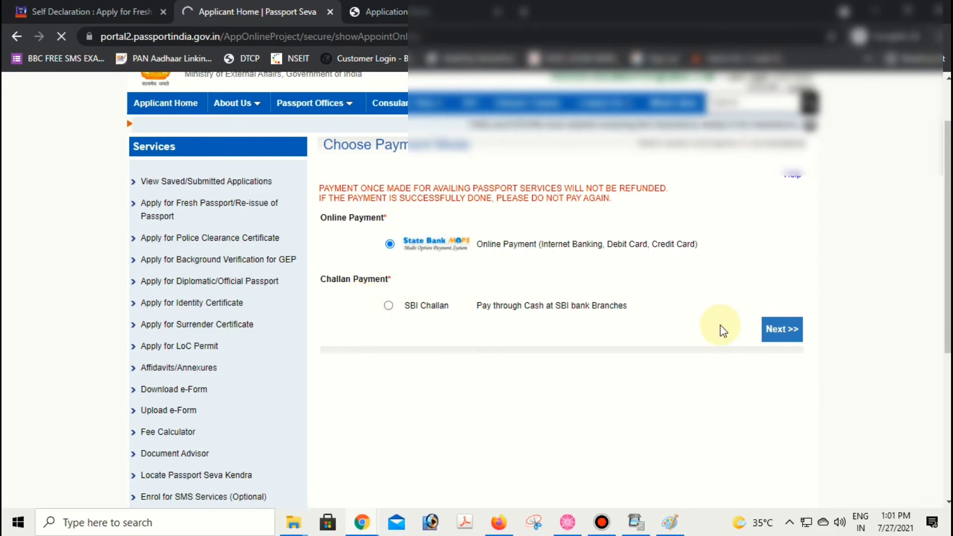
{"action": "left_click", "coordinate": [569, 341]}
- Select PSK Coimbatore as the appointment location and enter the captcha characters
{"action": "scroll", "coordinate": [496, 248], "scroll_direction": "down", "scroll_amount": 1}
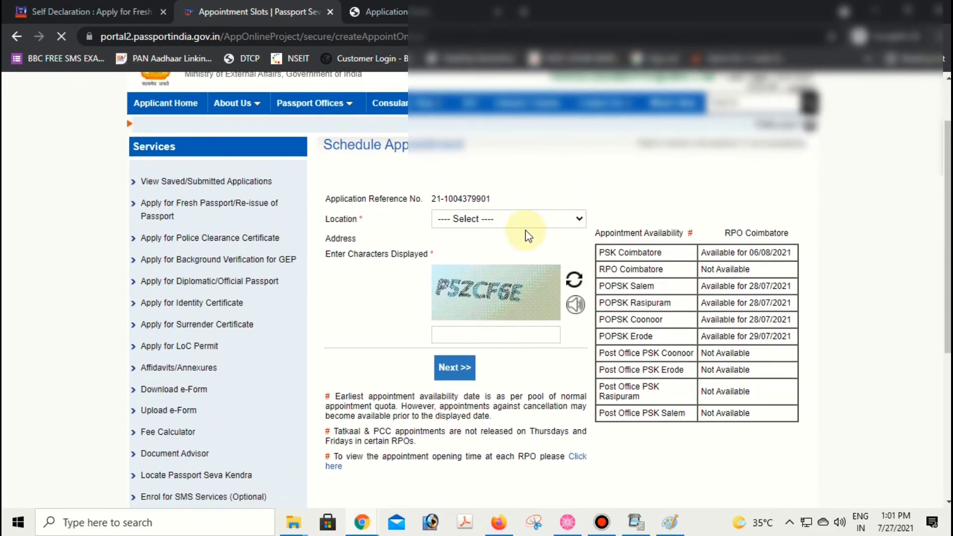
{"action": "left_click", "coordinate": [476, 219]}
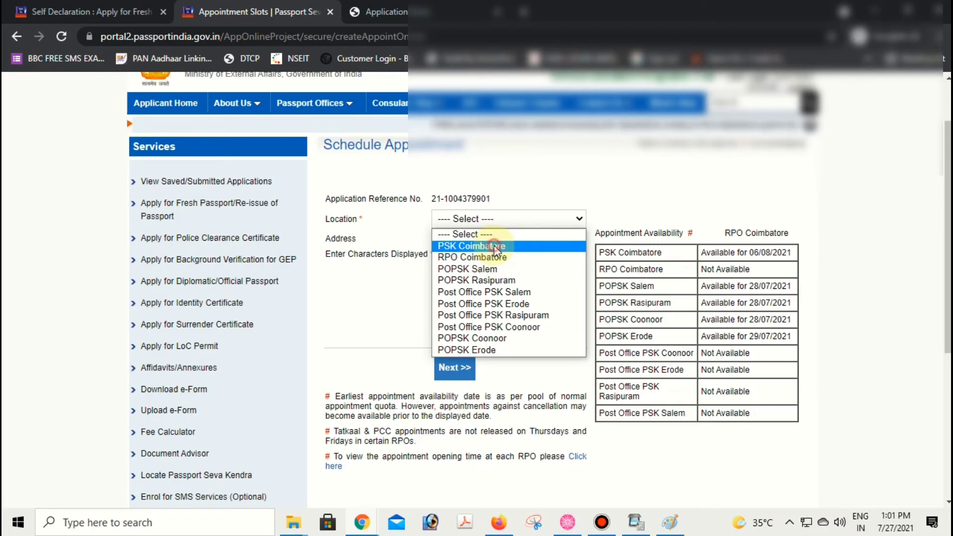
{"action": "left_click", "coordinate": [494, 247]}
{"action": "scroll", "coordinate": [457, 278], "scroll_direction": "down", "scroll_amount": 1}
{"action": "left_click", "coordinate": [457, 280]}
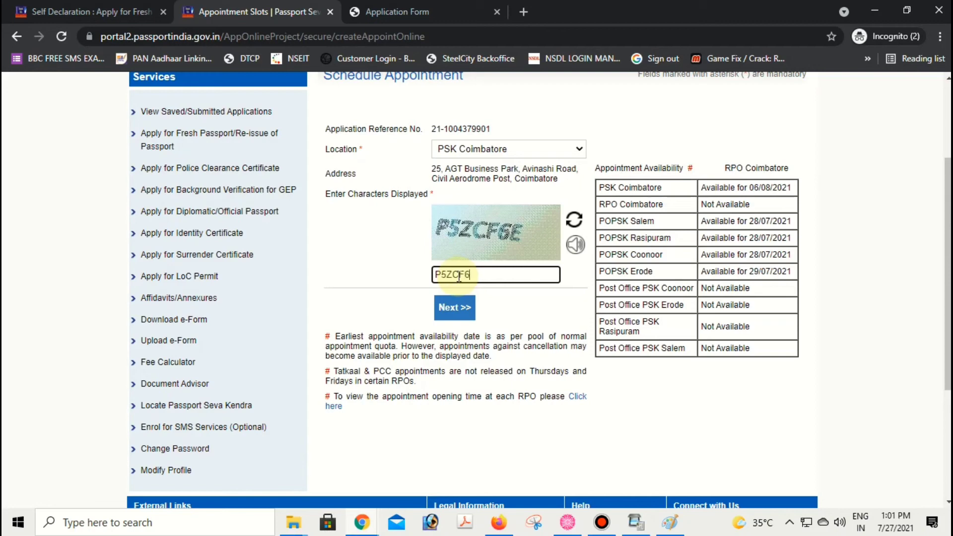
{"action": "left_click", "coordinate": [502, 147]}
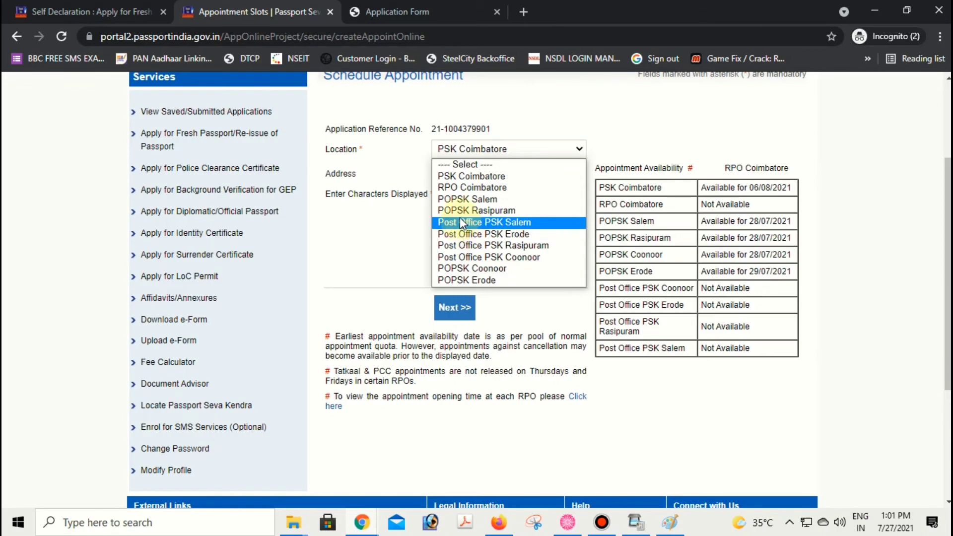
{"action": "left_click", "coordinate": [519, 304]}
- Review the availability table, including the POPSK Erode date, and submit the slot form
{"action": "left_click_drag", "start_coordinate": [603, 187], "coordinate": [768, 352]}
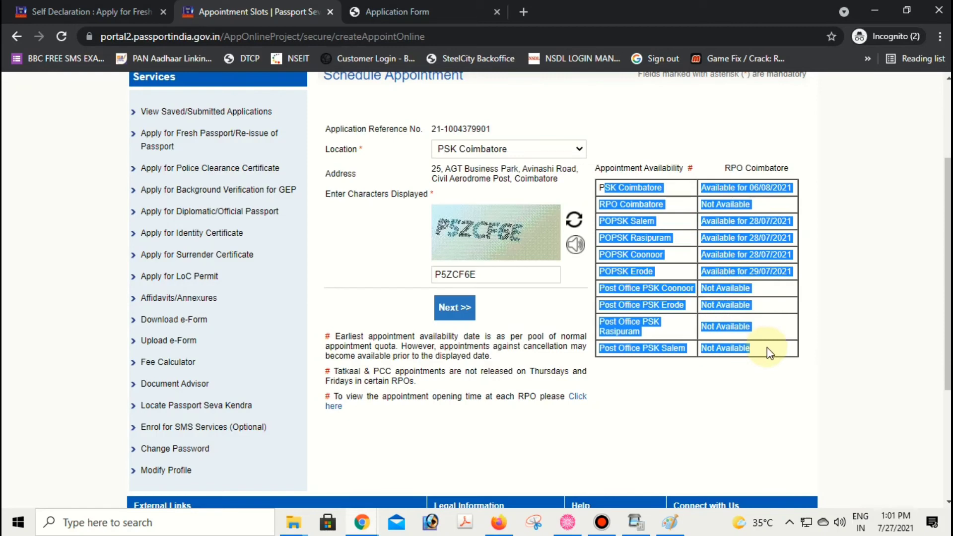
{"action": "left_click", "coordinate": [753, 304]}
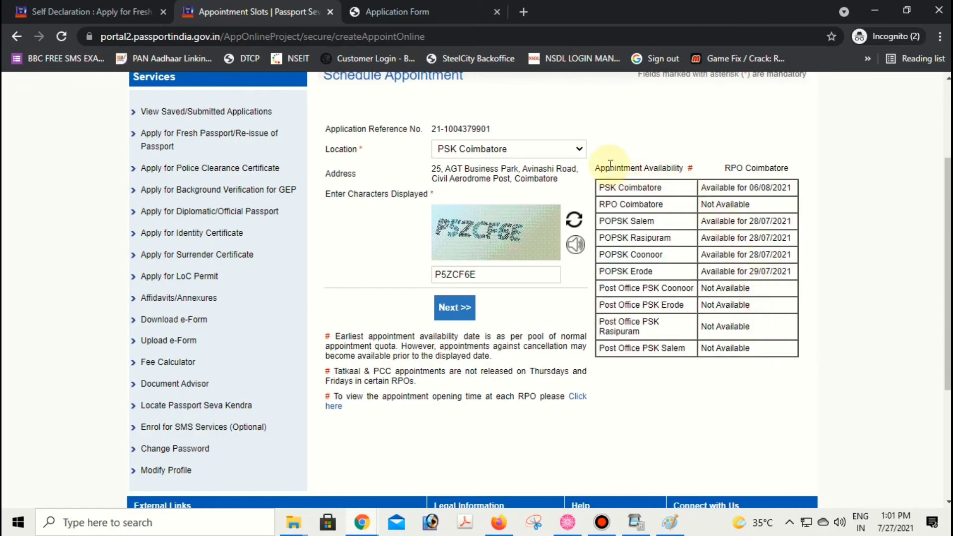
{"action": "left_click_drag", "start_coordinate": [610, 165], "coordinate": [734, 189]}
{"action": "left_click", "coordinate": [708, 256]}
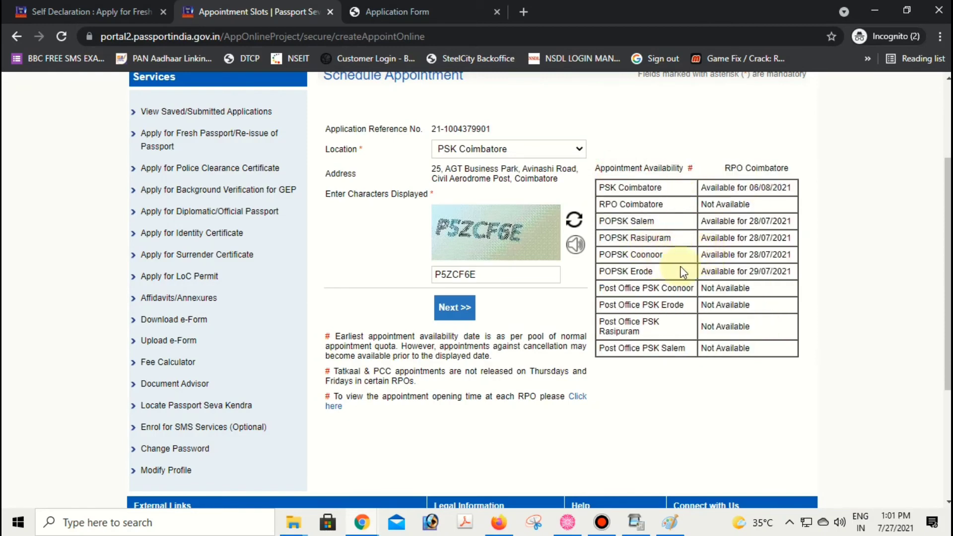
{"action": "left_click_drag", "start_coordinate": [637, 271], "coordinate": [795, 276]}
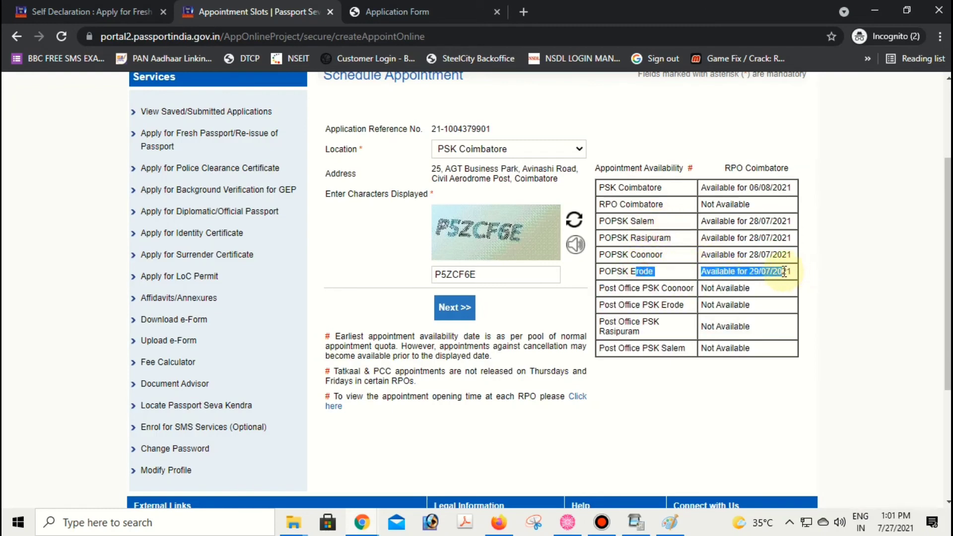
{"action": "left_click", "coordinate": [788, 271]}
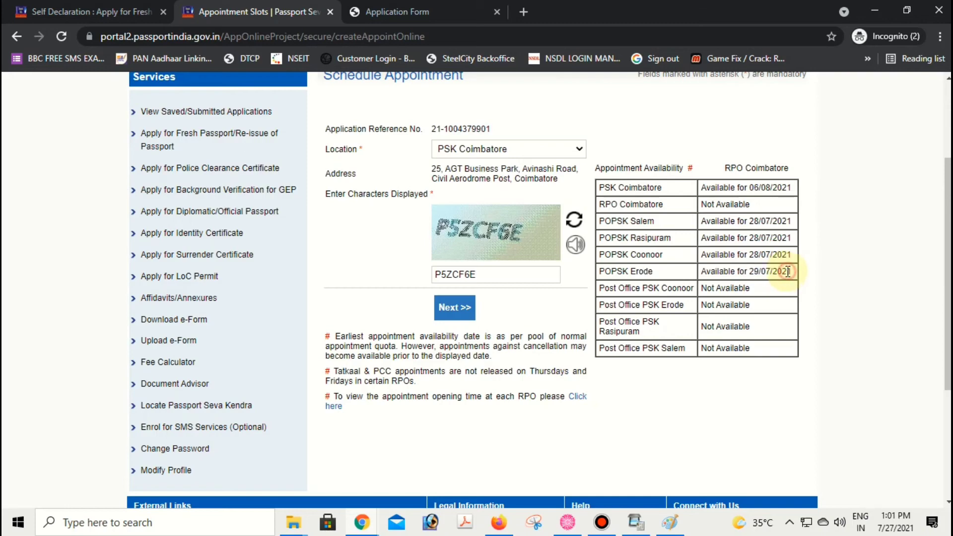
{"action": "left_click_drag", "start_coordinate": [697, 251], "coordinate": [754, 254]}
{"action": "left_click_drag", "start_coordinate": [754, 221], "coordinate": [747, 204]}
{"action": "scroll", "coordinate": [722, 223], "scroll_direction": "down", "scroll_amount": 2}
{"action": "scroll", "coordinate": [452, 240], "scroll_direction": "up", "scroll_amount": 2}
{"action": "left_click", "coordinate": [460, 312]}
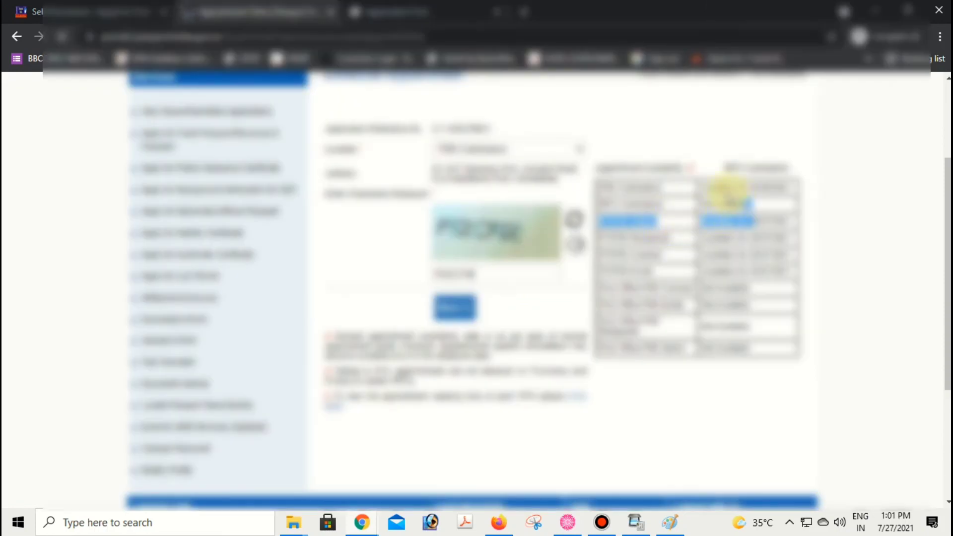
- Pick an available green date from the appointment calendar
{"action": "scroll", "coordinate": [486, 270], "scroll_direction": "down", "scroll_amount": 1}
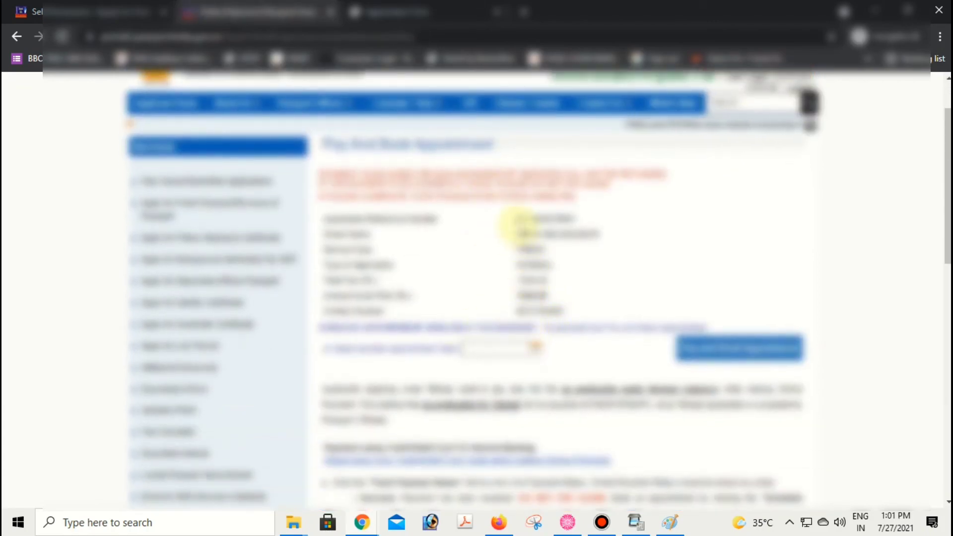
{"action": "left_click_drag", "start_coordinate": [516, 216], "coordinate": [571, 350]}
{"action": "left_click", "coordinate": [538, 347]}
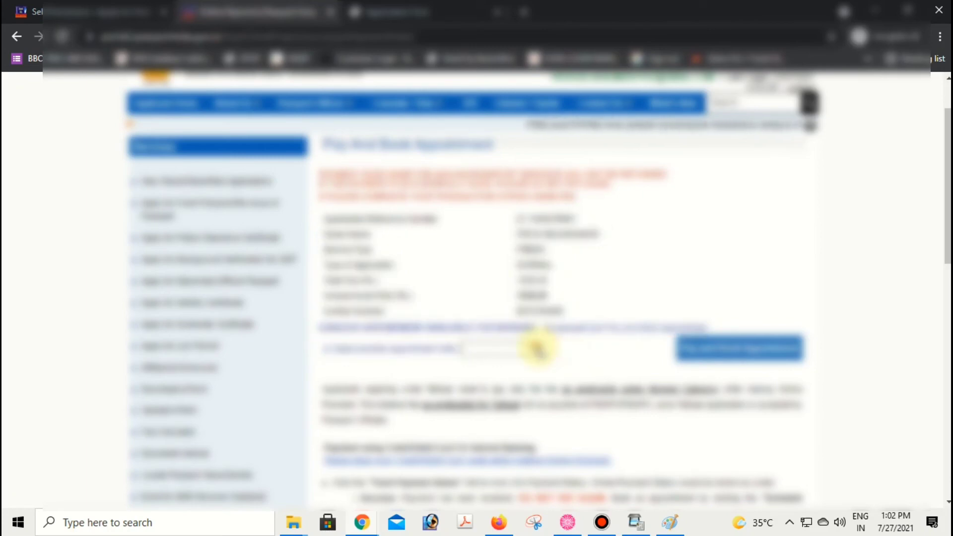
{"action": "left_click_drag", "start_coordinate": [375, 326], "coordinate": [545, 327]}
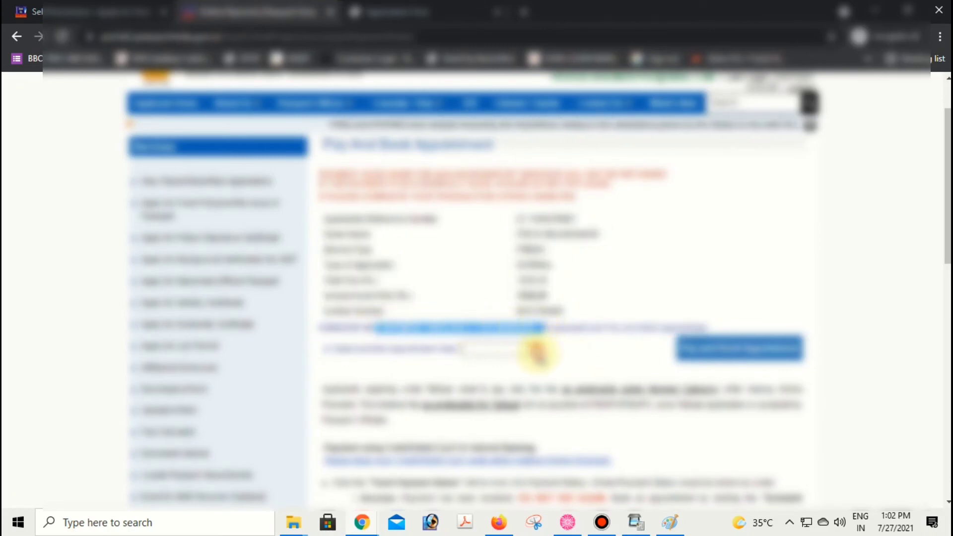
{"action": "left_click", "coordinate": [538, 345]}
{"action": "scroll", "coordinate": [536, 349], "scroll_direction": "down", "scroll_amount": 1}
{"action": "scroll", "coordinate": [534, 350], "scroll_direction": "down", "scroll_amount": 1}
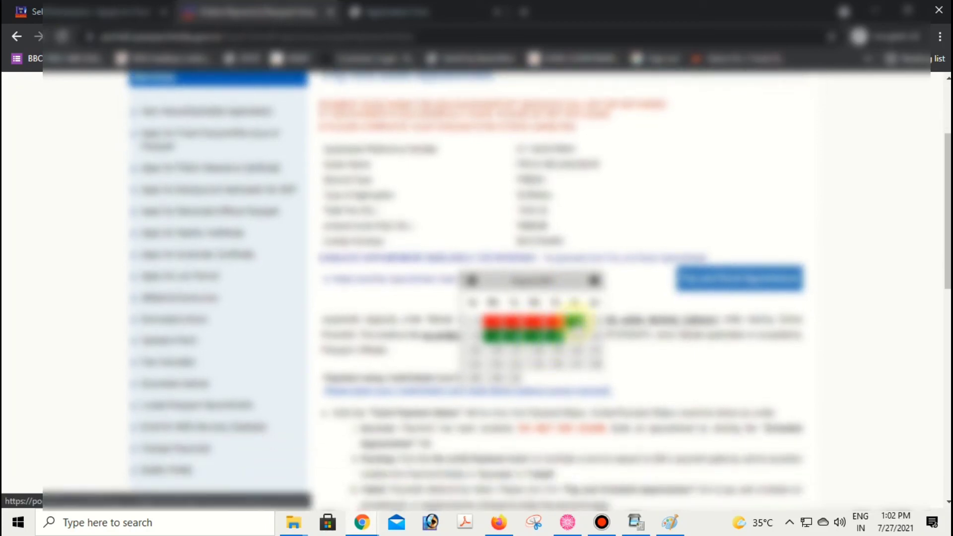
{"action": "left_click", "coordinate": [575, 322]}
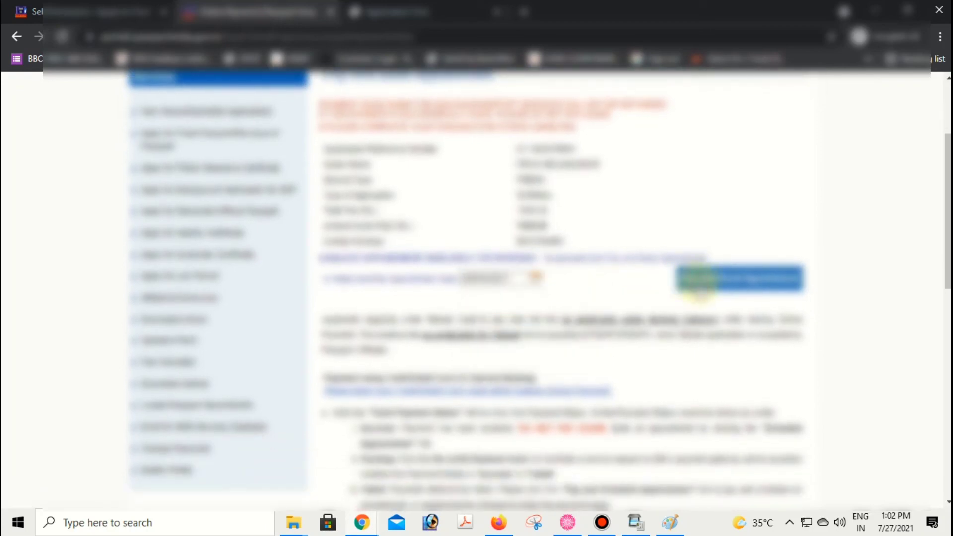
- Submit Pay and Book Appointment and acknowledge the booking alert with OK
{"action": "scroll", "coordinate": [617, 335], "scroll_direction": "down", "scroll_amount": 8}
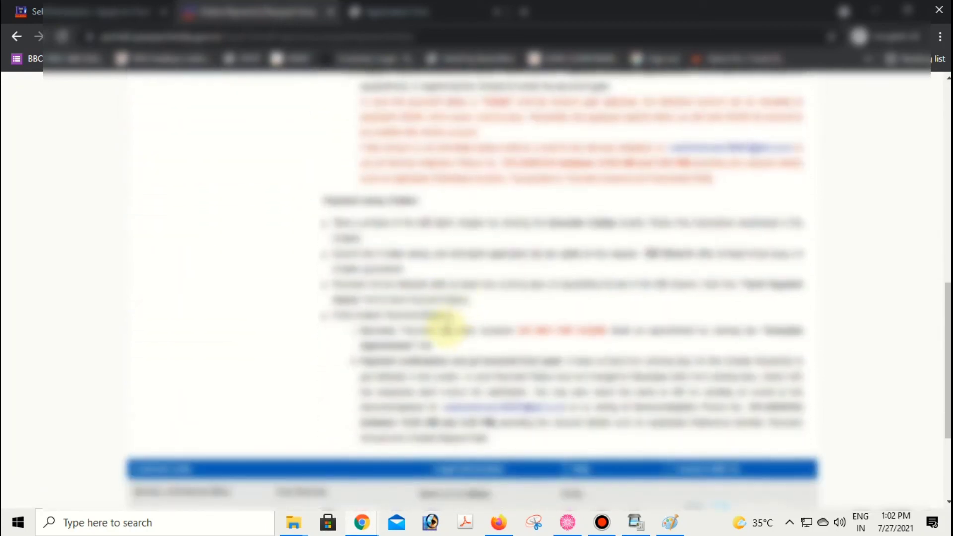
{"action": "scroll", "coordinate": [451, 343], "scroll_direction": "down", "scroll_amount": 1}
{"action": "scroll", "coordinate": [495, 345], "scroll_direction": "up", "scroll_amount": 7}
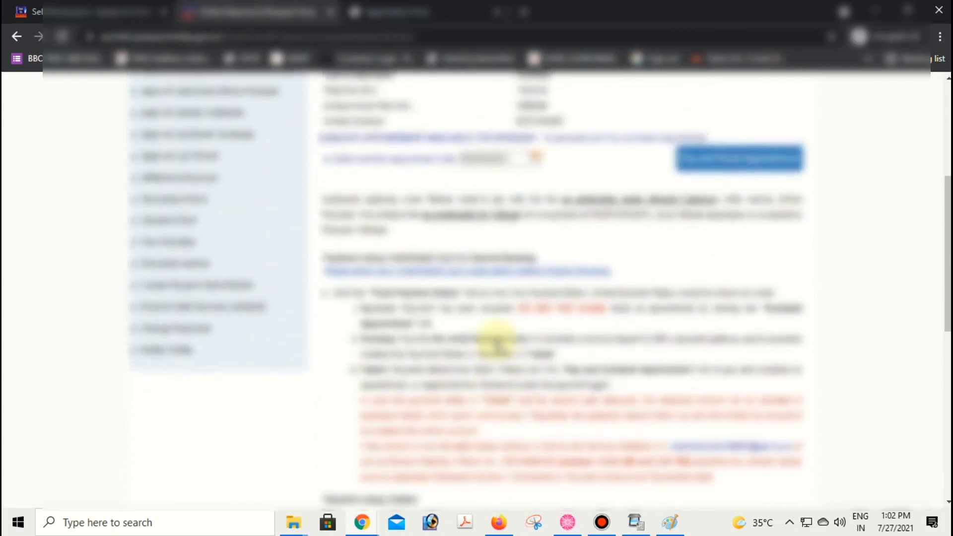
{"action": "scroll", "coordinate": [495, 338], "scroll_direction": "up", "scroll_amount": 3}
{"action": "scroll", "coordinate": [494, 337], "scroll_direction": "down", "scroll_amount": 1}
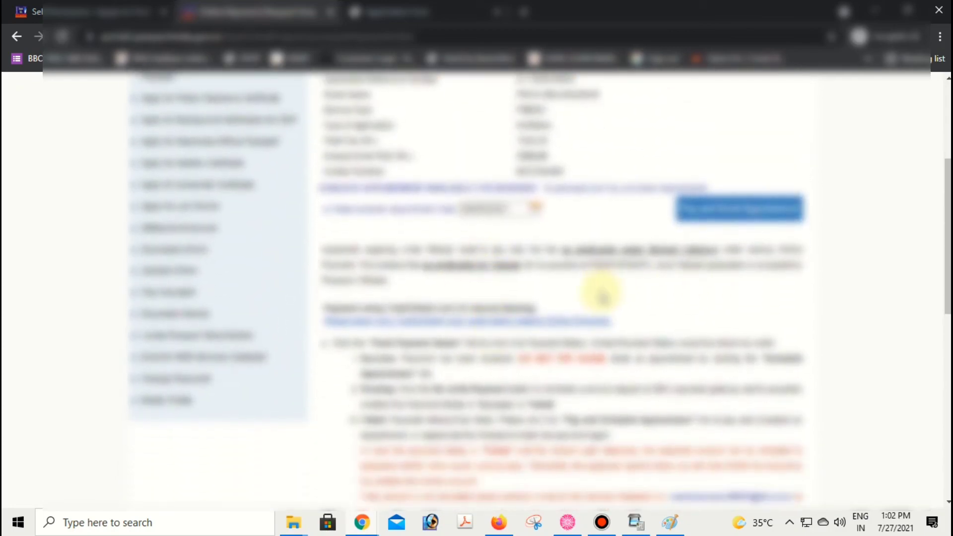
{"action": "scroll", "coordinate": [546, 278], "scroll_direction": "down", "scroll_amount": 1}
{"action": "left_click_drag", "start_coordinate": [369, 272], "coordinate": [618, 256]}
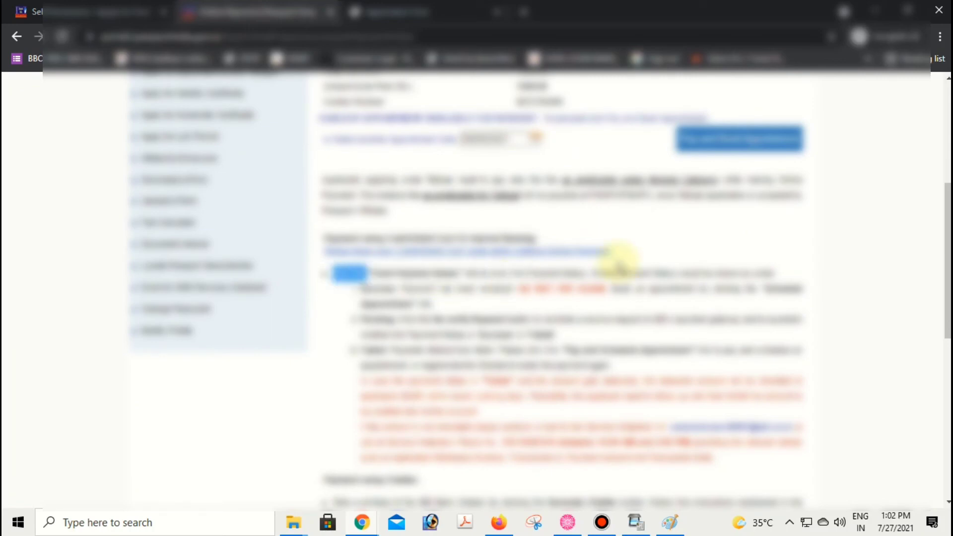
{"action": "scroll", "coordinate": [695, 268], "scroll_direction": "up", "scroll_amount": 3}
{"action": "left_click", "coordinate": [734, 278]}
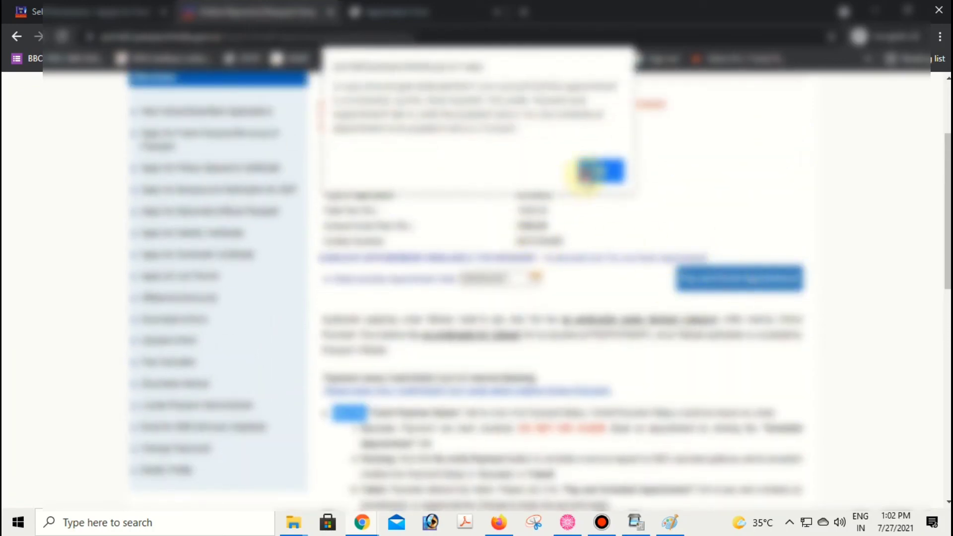
{"action": "left_click", "coordinate": [588, 171]}
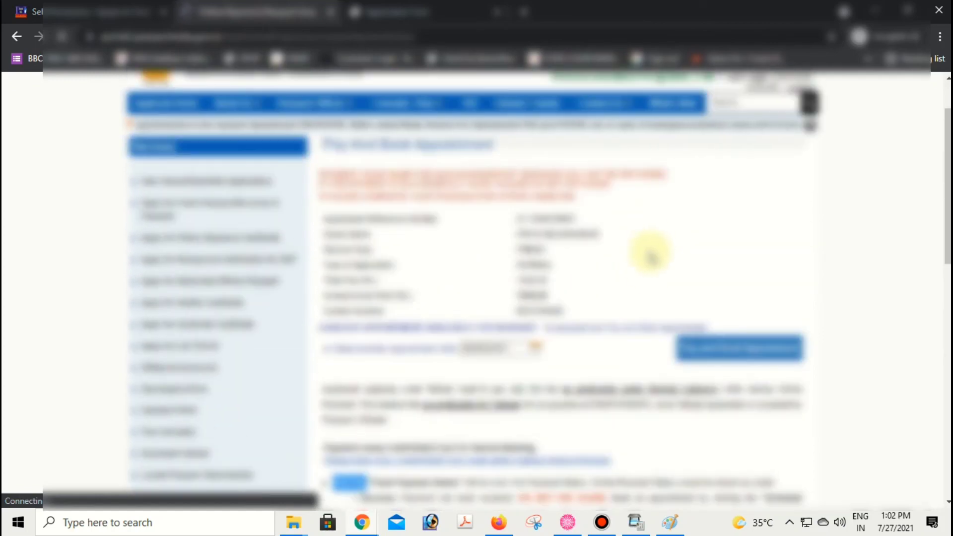
- Go to SBI ePay and choose UPI Pay Now under Other Payment Modes
{"action": "left_click", "coordinate": [719, 347]}
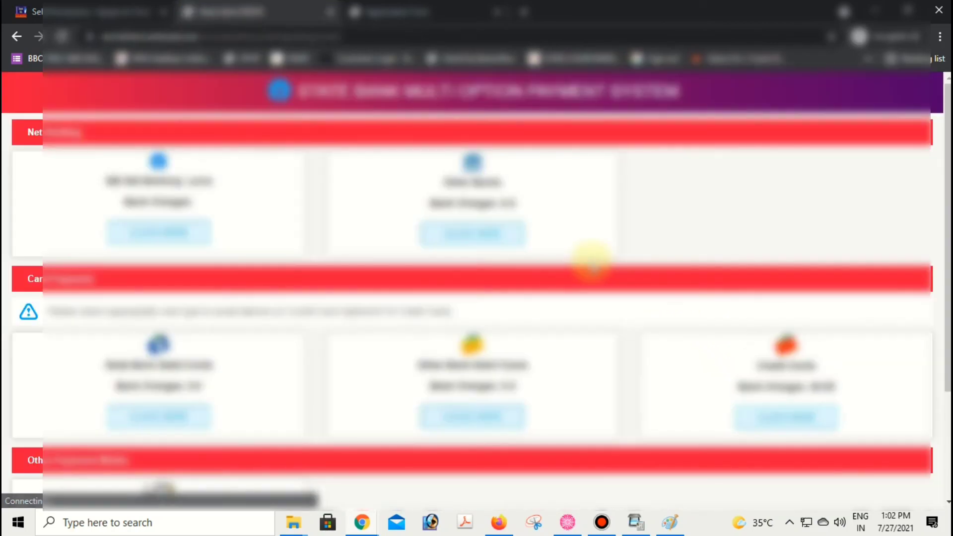
{"action": "scroll", "coordinate": [374, 298], "scroll_direction": "down", "scroll_amount": 1}
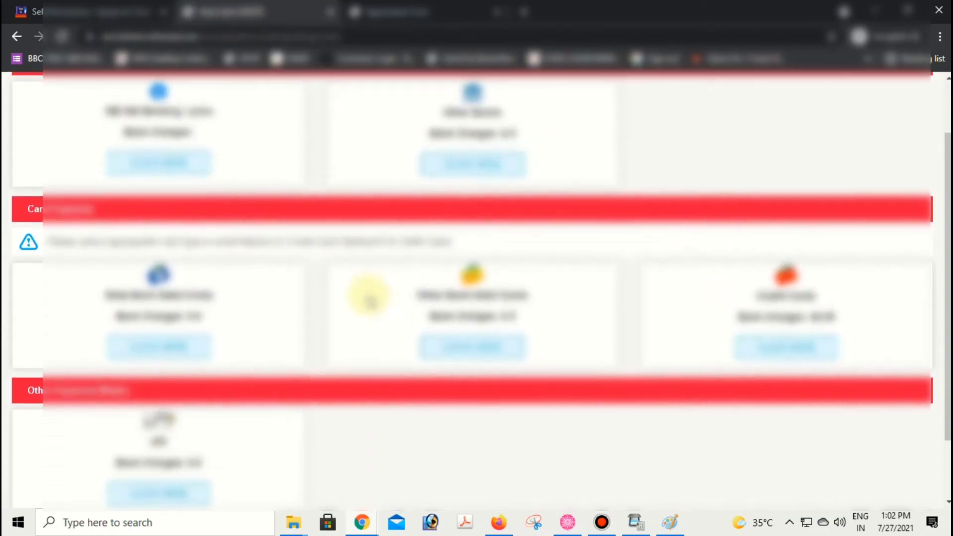
{"action": "scroll", "coordinate": [164, 226], "scroll_direction": "up", "scroll_amount": 1}
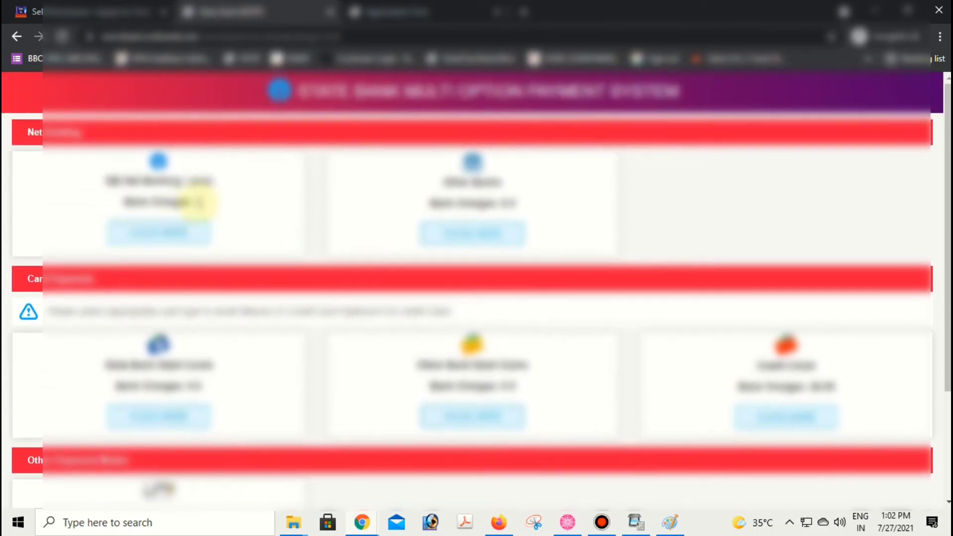
{"action": "scroll", "coordinate": [248, 323], "scroll_direction": "down", "scroll_amount": 1}
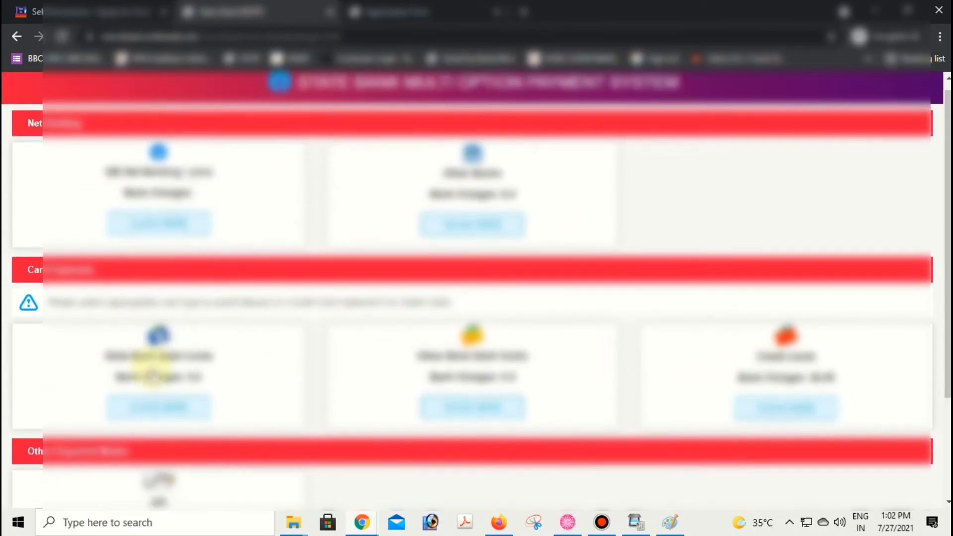
{"action": "scroll", "coordinate": [749, 319], "scroll_direction": "down", "scroll_amount": 1}
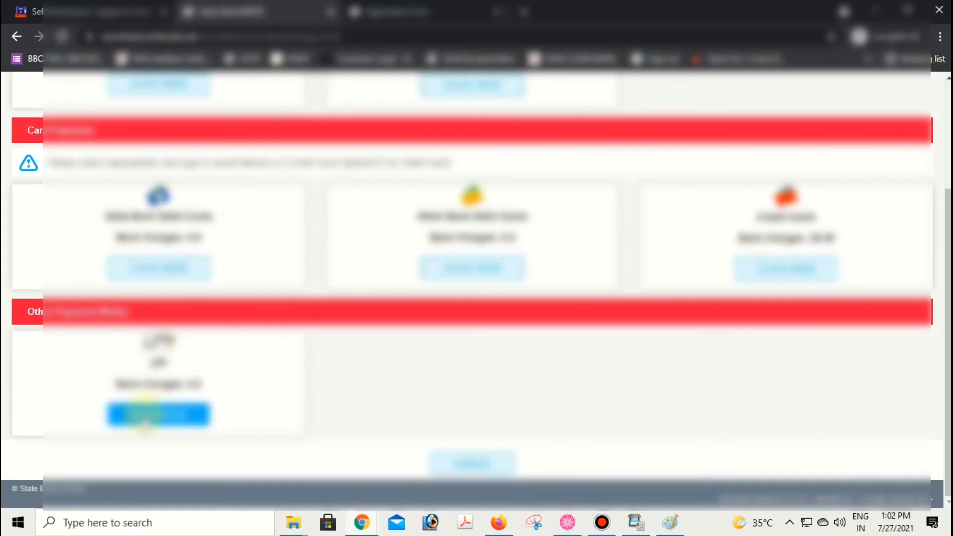
{"action": "left_click", "coordinate": [152, 417]}
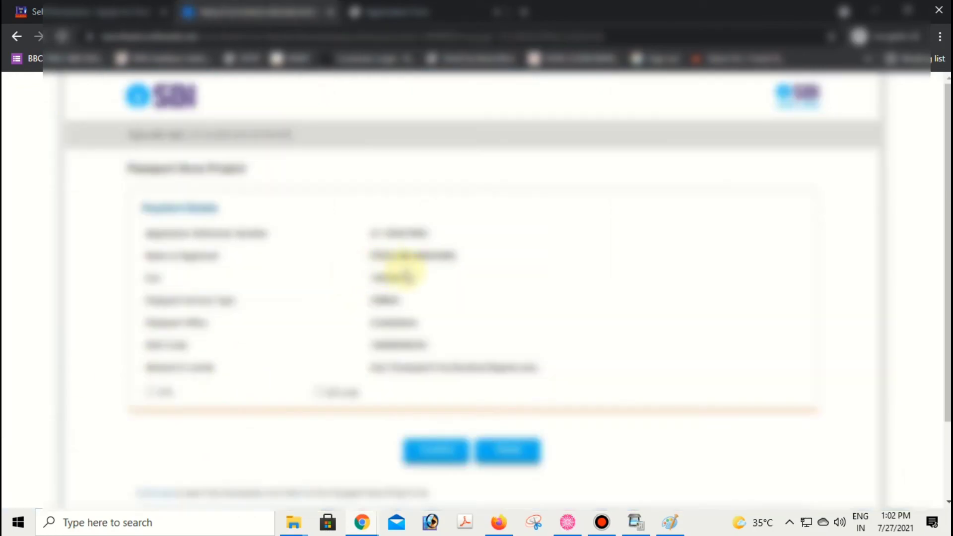
- Select the UPI radio button on the Passport Seva Project payment details page
{"action": "scroll", "coordinate": [337, 360], "scroll_direction": "down", "scroll_amount": 1}
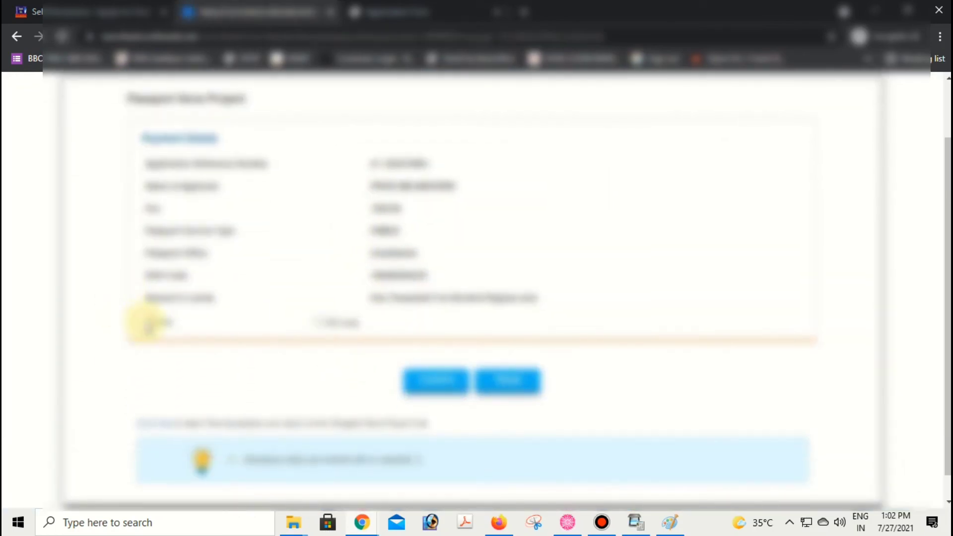
{"action": "left_click", "coordinate": [149, 321]}
{"action": "left_click", "coordinate": [317, 323]}
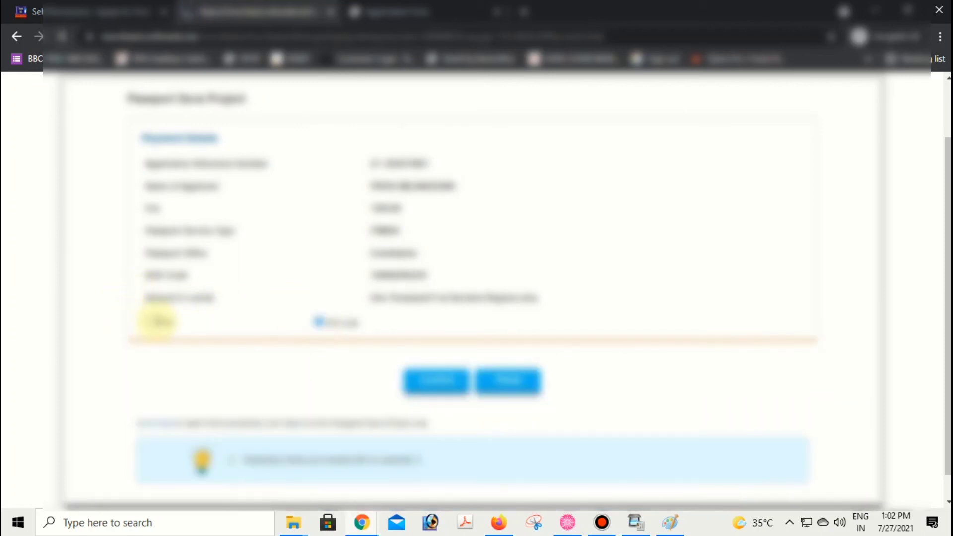
{"action": "left_click", "coordinate": [154, 322]}
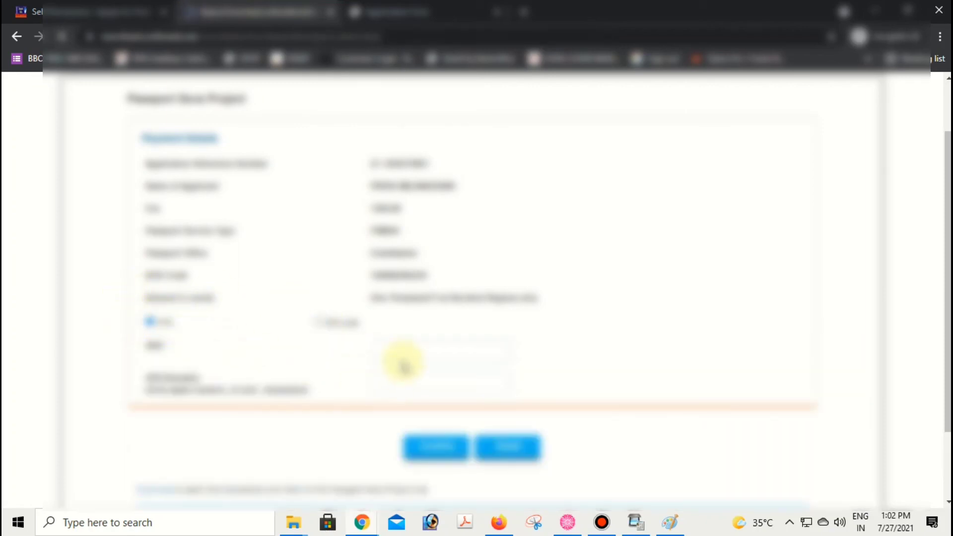
- Look over the beneficiary form with its payment QR code and dismiss the payment alert
{"action": "scroll", "coordinate": [372, 313], "scroll_direction": "down", "scroll_amount": 2}
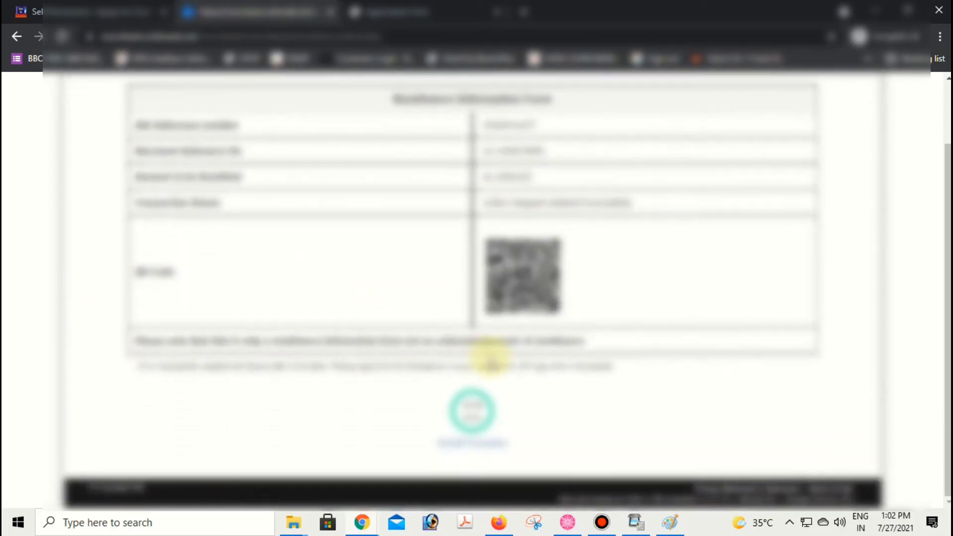
{"action": "scroll", "coordinate": [471, 308], "scroll_direction": "up", "scroll_amount": 2}
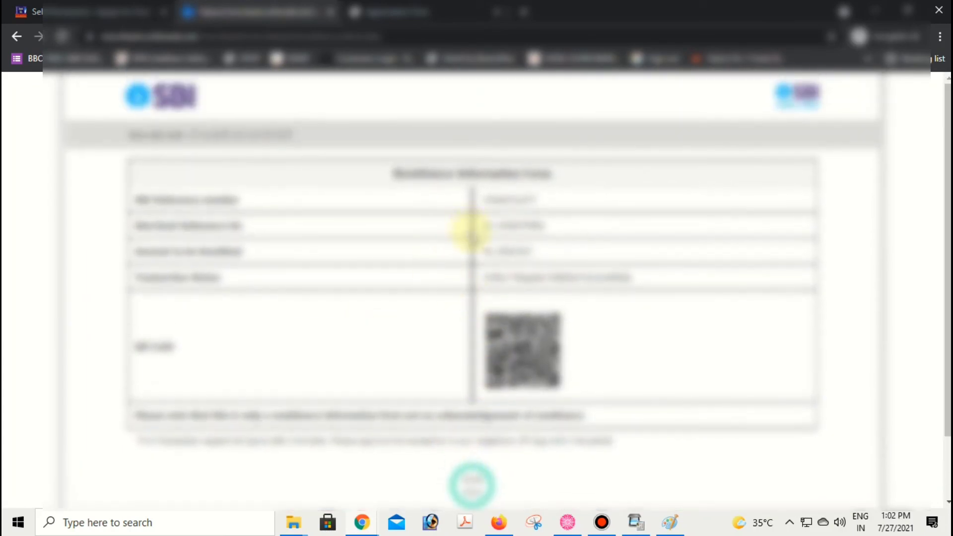
{"action": "scroll", "coordinate": [468, 233], "scroll_direction": "down", "scroll_amount": 2}
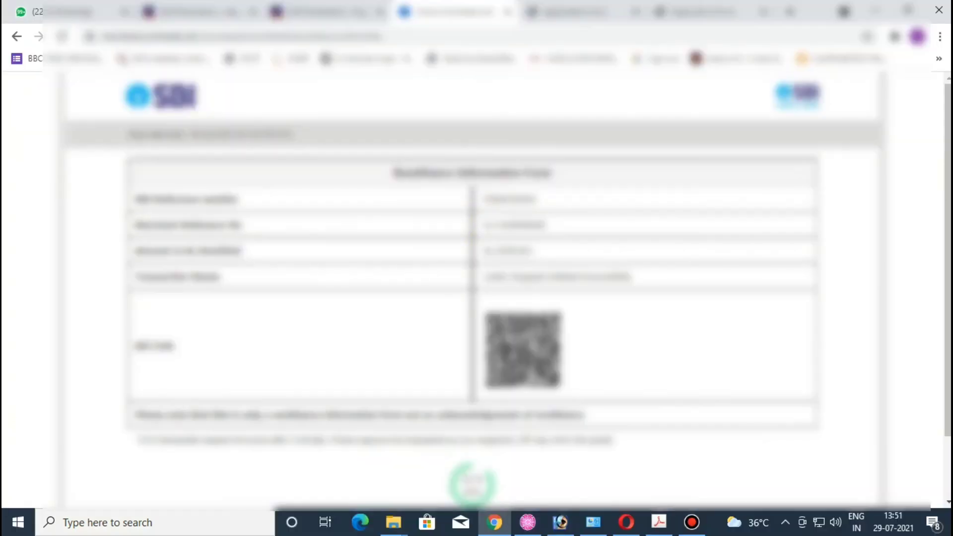
{"action": "key", "text": "Return"}
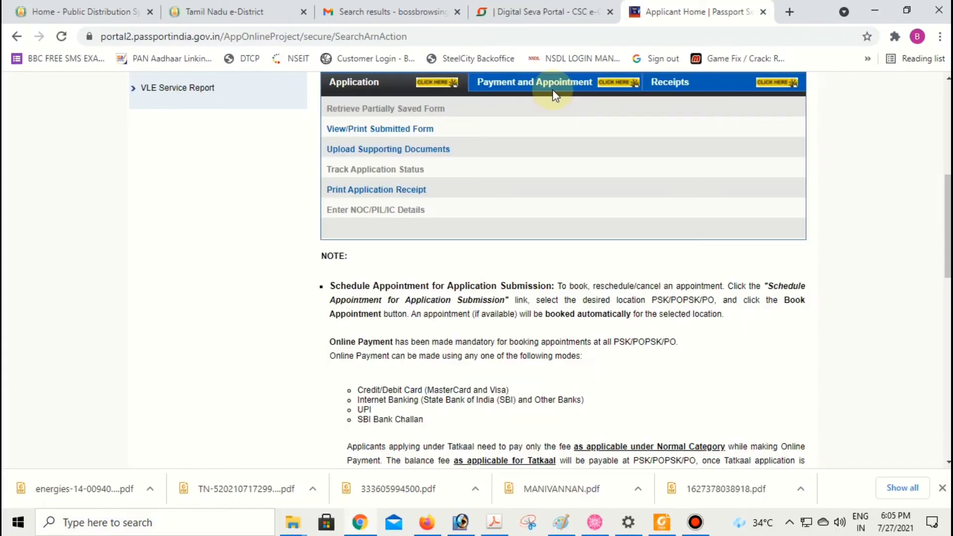
- Check the Payment and Appointment options, then go back to the Application options
{"action": "left_click", "coordinate": [558, 93]}
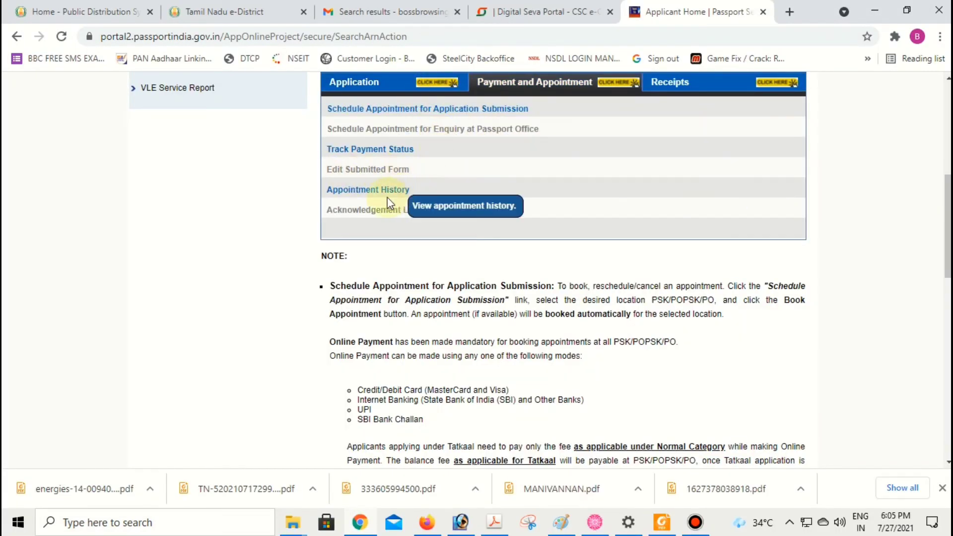
{"action": "scroll", "coordinate": [395, 203], "scroll_direction": "up", "scroll_amount": 1}
{"action": "scroll", "coordinate": [392, 151], "scroll_direction": "down", "scroll_amount": 1}
{"action": "scroll", "coordinate": [389, 151], "scroll_direction": "up", "scroll_amount": 1}
{"action": "scroll", "coordinate": [363, 128], "scroll_direction": "down", "scroll_amount": 1}
{"action": "left_click", "coordinate": [351, 82]}
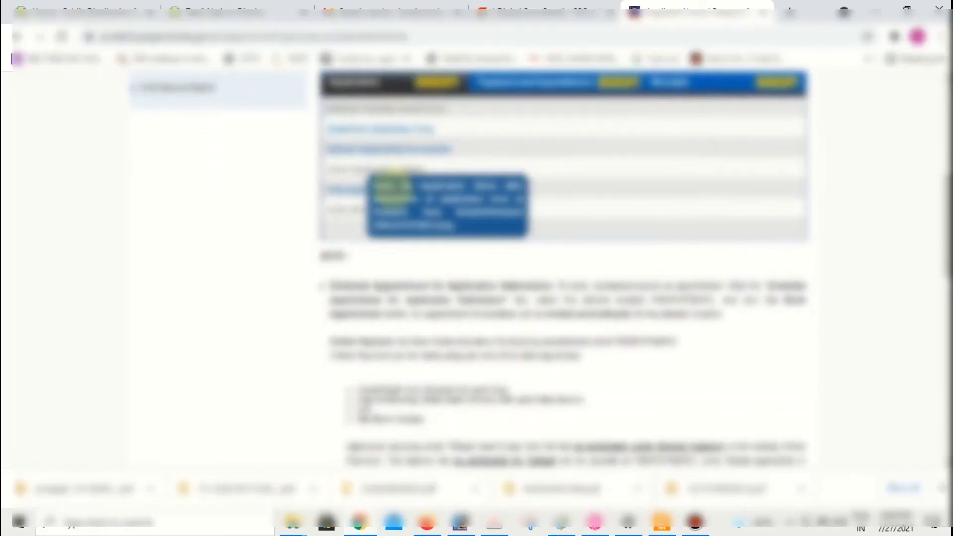
- Open the submitted form's details under View/Print Submitted Form and request Print Application Receipt
{"action": "left_click", "coordinate": [341, 192]}
{"action": "scroll", "coordinate": [511, 219], "scroll_direction": "down", "scroll_amount": 2}
{"action": "scroll", "coordinate": [516, 221], "scroll_direction": "down", "scroll_amount": 4}
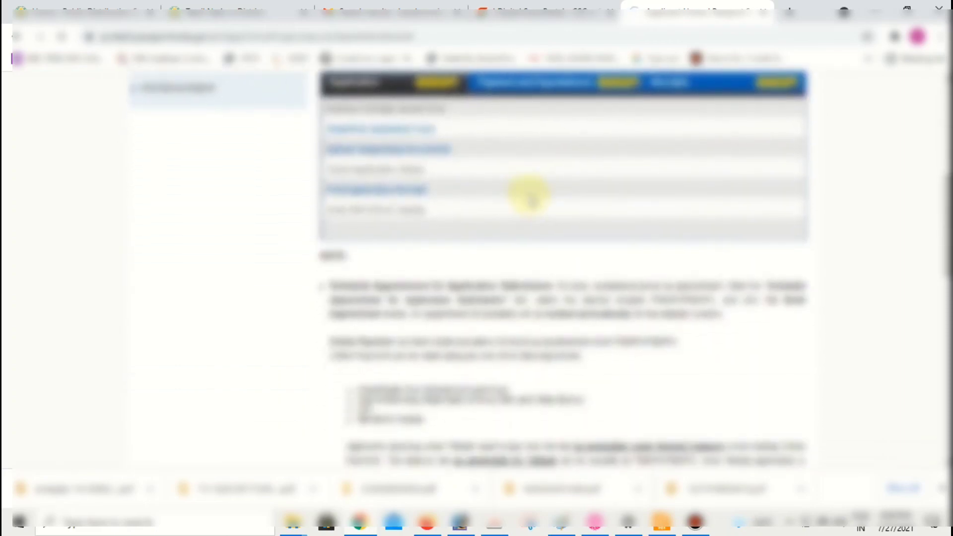
{"action": "left_click", "coordinate": [529, 195]}
{"action": "scroll", "coordinate": [519, 213], "scroll_direction": "down", "scroll_amount": 8}
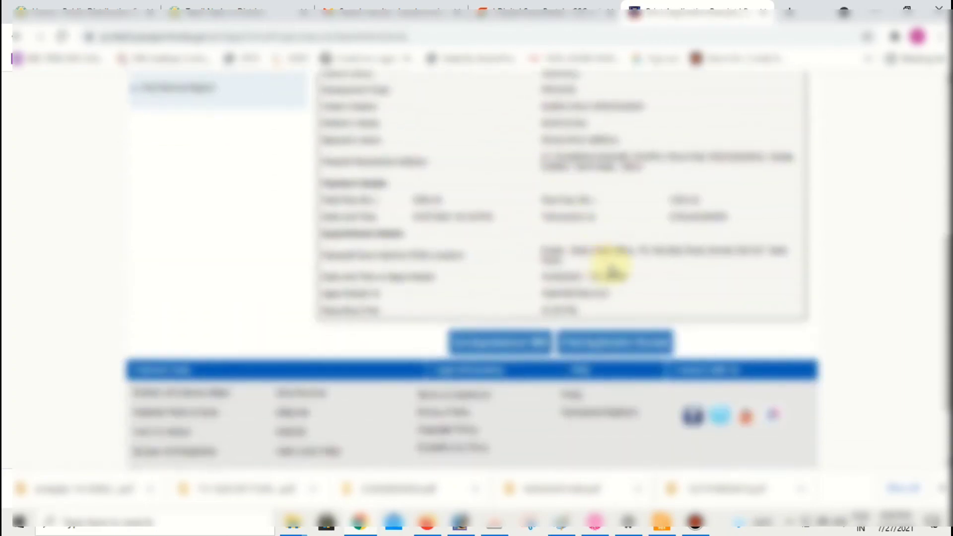
{"action": "scroll", "coordinate": [603, 258], "scroll_direction": "up", "scroll_amount": 1}
{"action": "scroll", "coordinate": [595, 251], "scroll_direction": "up", "scroll_amount": 3}
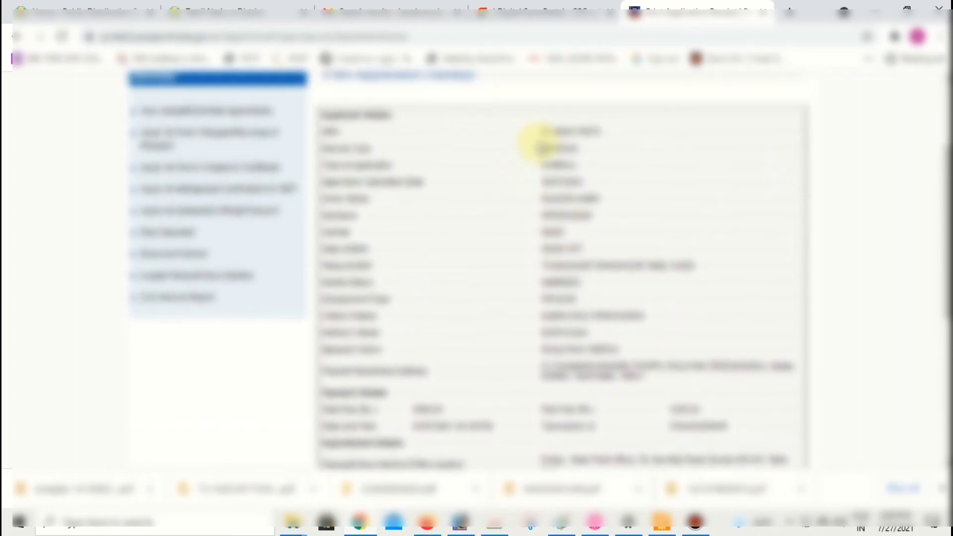
{"action": "left_click_drag", "start_coordinate": [330, 120], "coordinate": [616, 339]}
{"action": "left_click", "coordinate": [615, 340]}
{"action": "scroll", "coordinate": [615, 327], "scroll_direction": "down", "scroll_amount": 3}
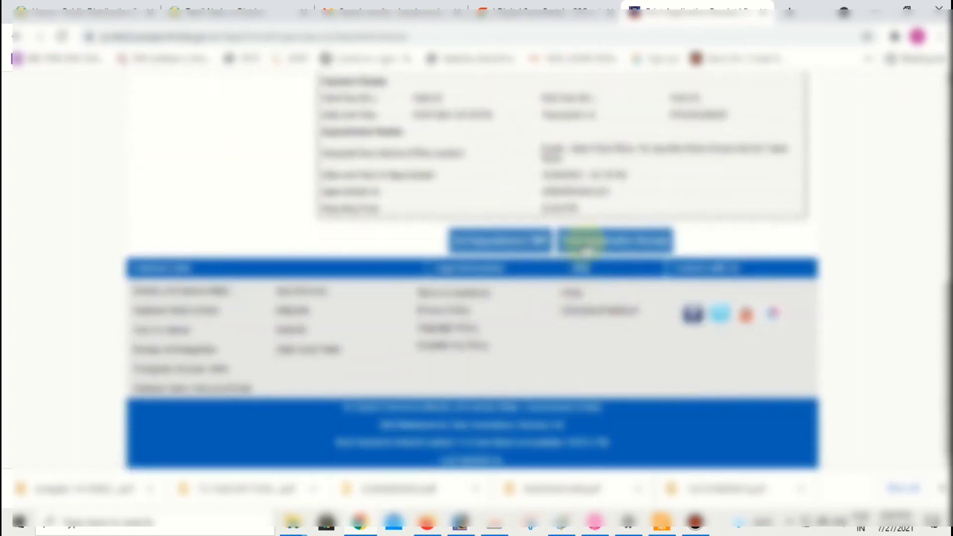
{"action": "left_click", "coordinate": [602, 250]}
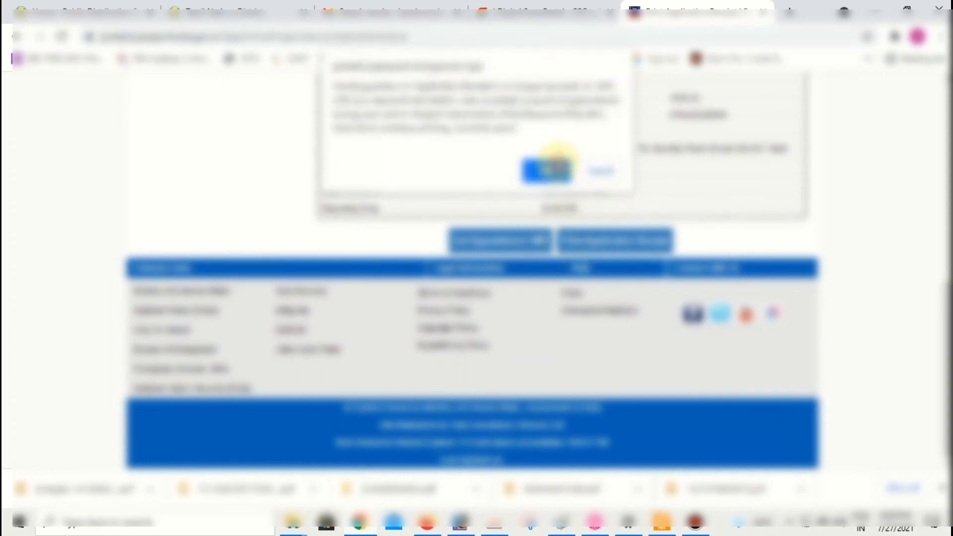
- Open the printable appointment receipt and review its appointment, token and barcode details
{"action": "left_click", "coordinate": [556, 164]}
{"action": "scroll", "coordinate": [610, 204], "scroll_direction": "down", "scroll_amount": 2}
{"action": "scroll", "coordinate": [602, 206], "scroll_direction": "up", "scroll_amount": 1}
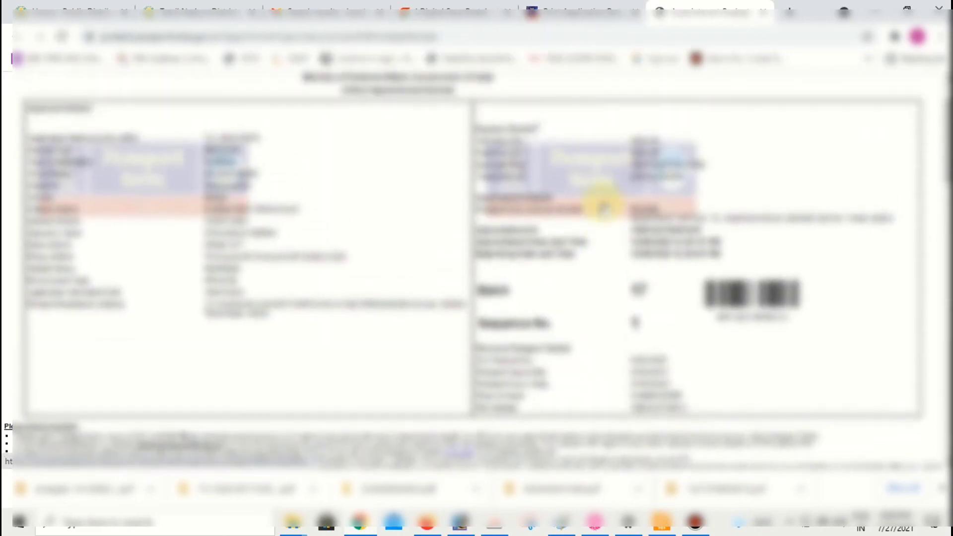
{"action": "scroll", "coordinate": [602, 206], "scroll_direction": "down", "scroll_amount": 10}
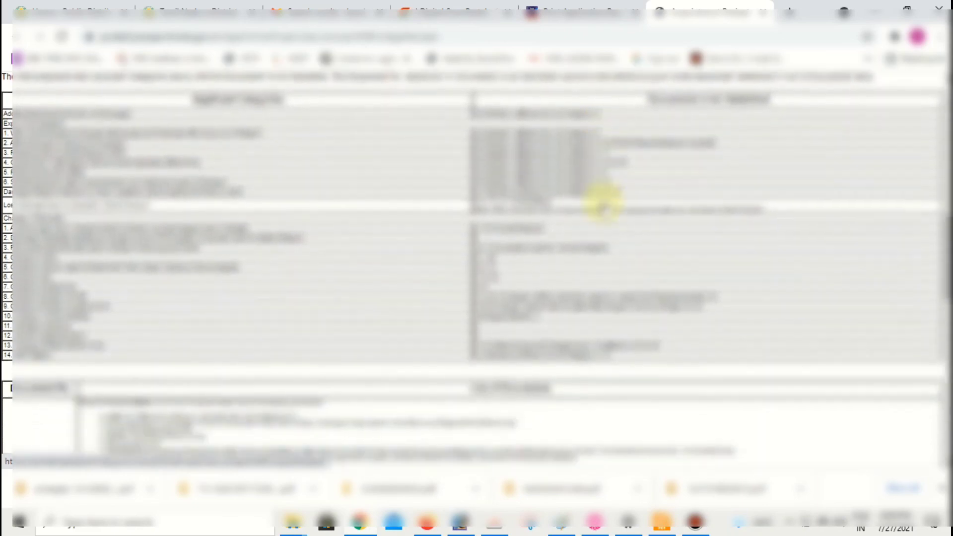
{"action": "scroll", "coordinate": [602, 204], "scroll_direction": "down", "scroll_amount": 12}
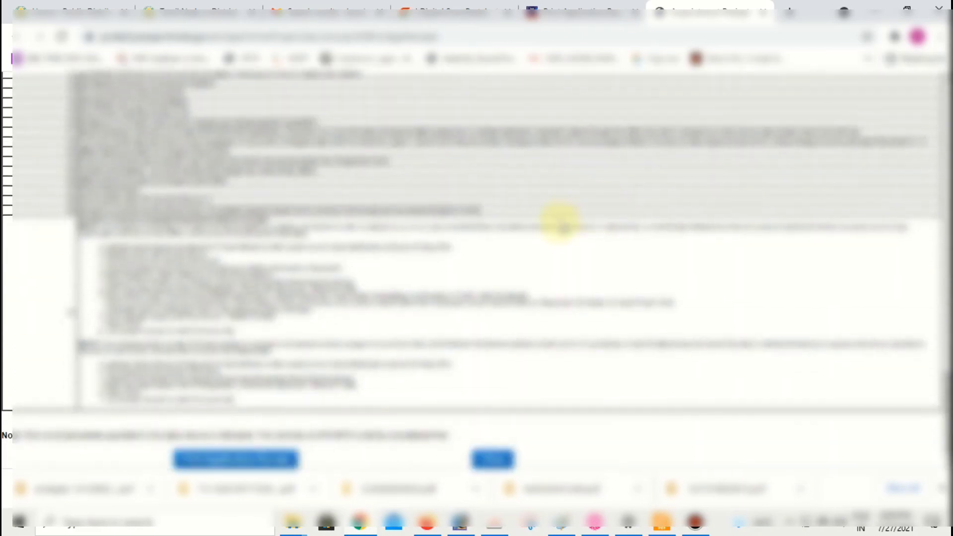
{"action": "scroll", "coordinate": [554, 227], "scroll_direction": "up", "scroll_amount": 8}
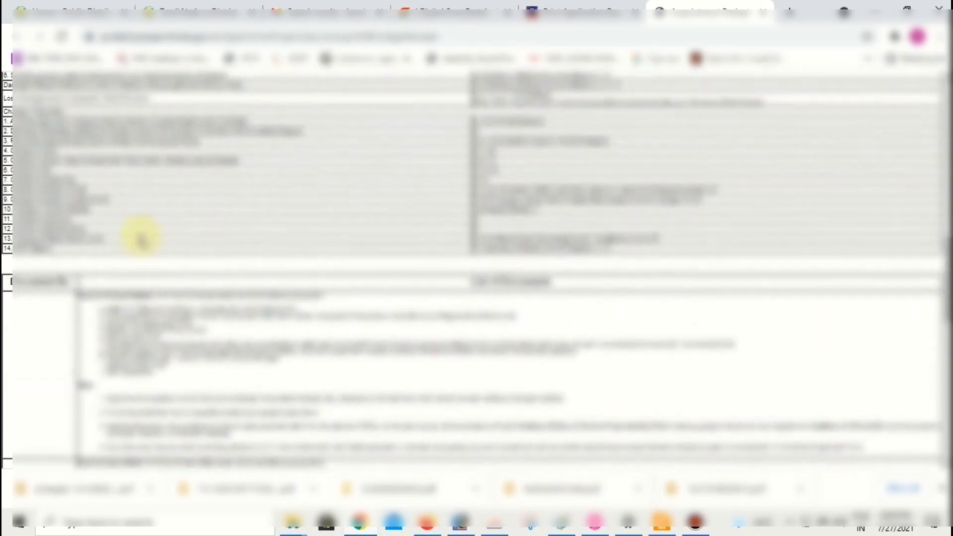
- Select the rows of the required-documents table on the receipt
{"action": "scroll", "coordinate": [114, 231], "scroll_direction": "up", "scroll_amount": 3}
{"action": "left_click_drag", "start_coordinate": [15, 158], "coordinate": [640, 394]}
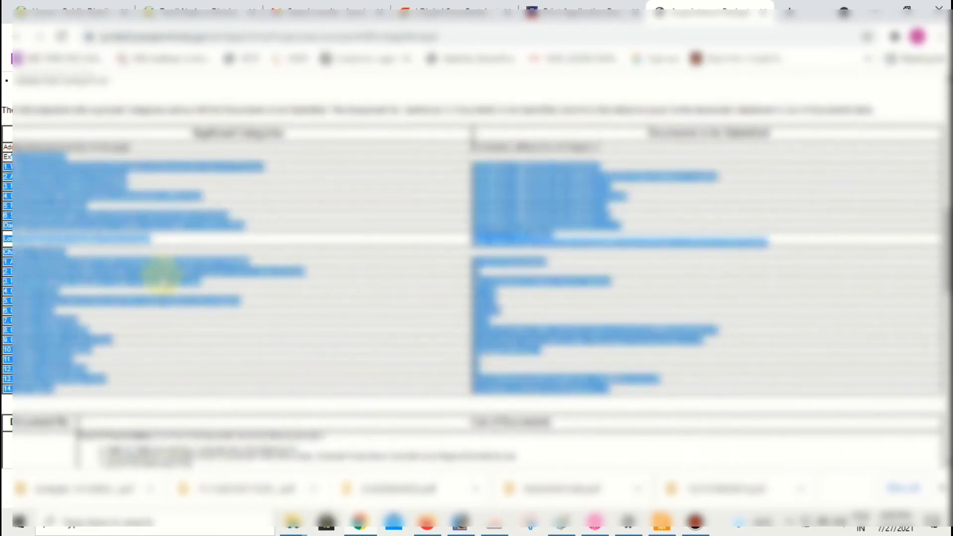
{"action": "scroll", "coordinate": [159, 278], "scroll_direction": "down", "scroll_amount": 5}
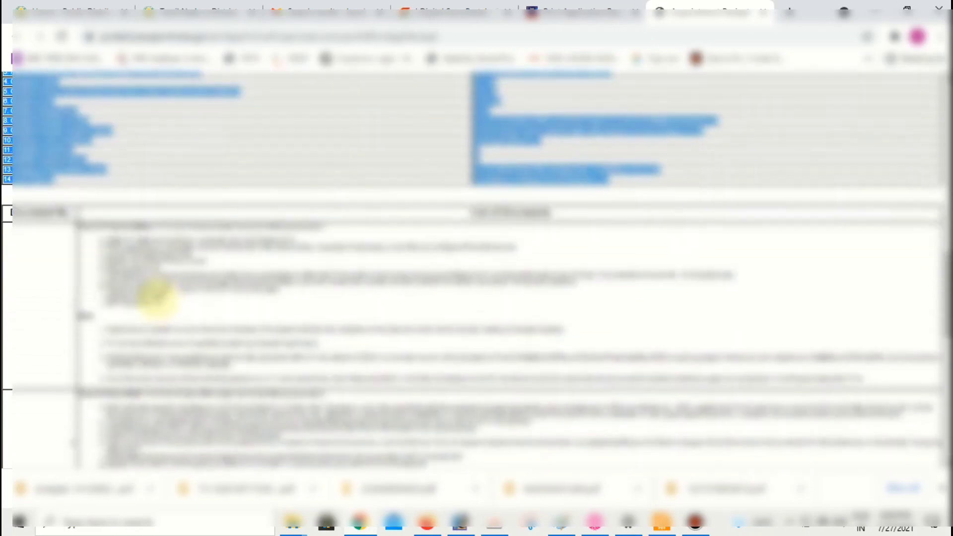